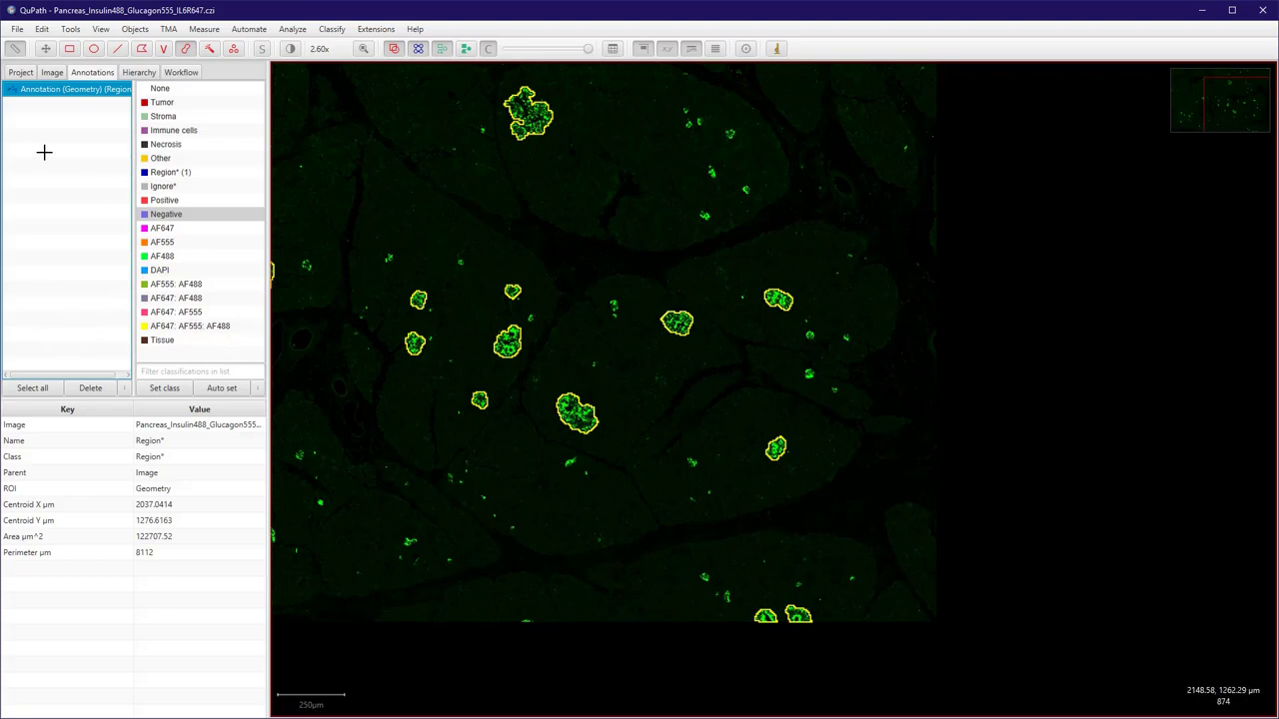
Step: Check the image's command history, and delete the existing Region* annotation
click(181, 72)
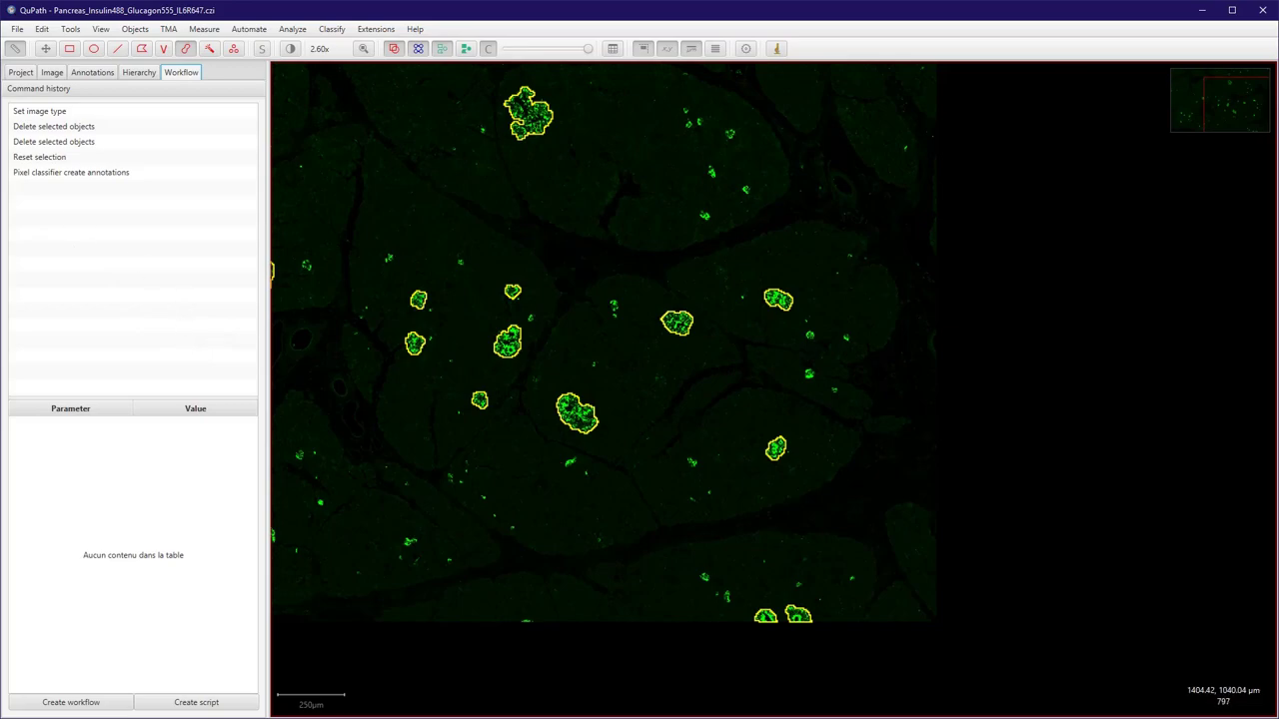
scroll(617, 450, up, 6)
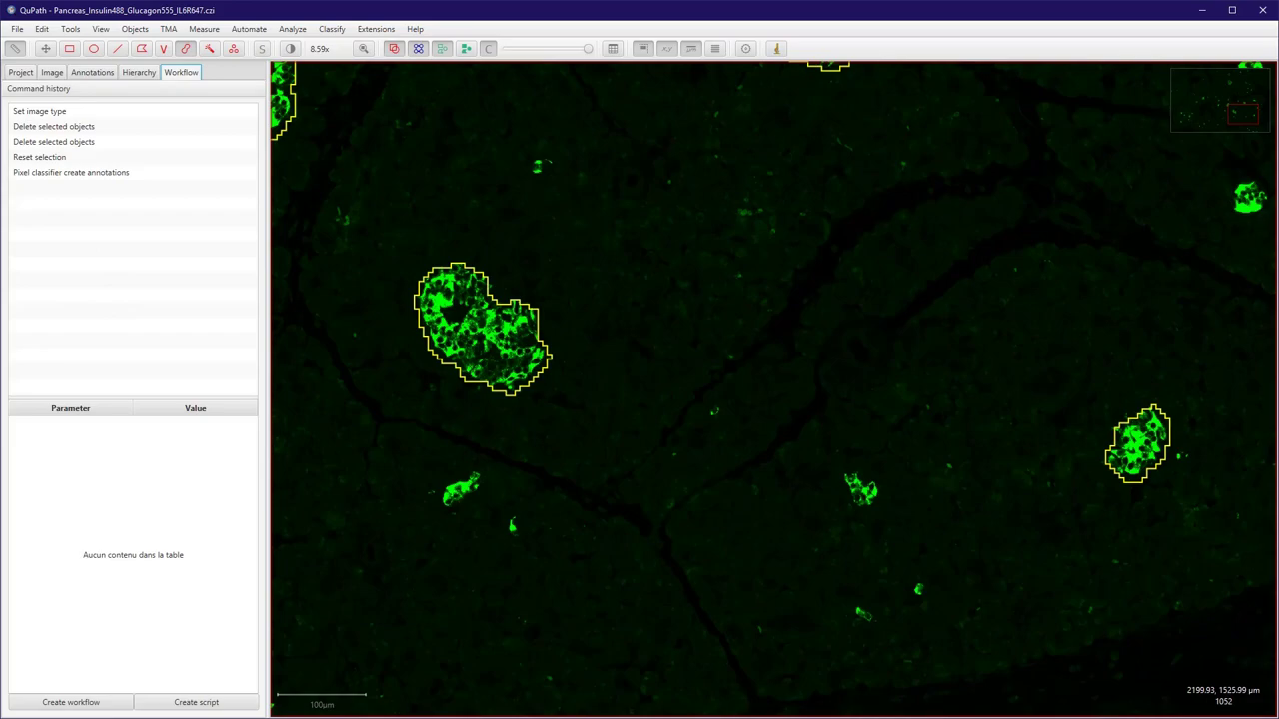
click(92, 72)
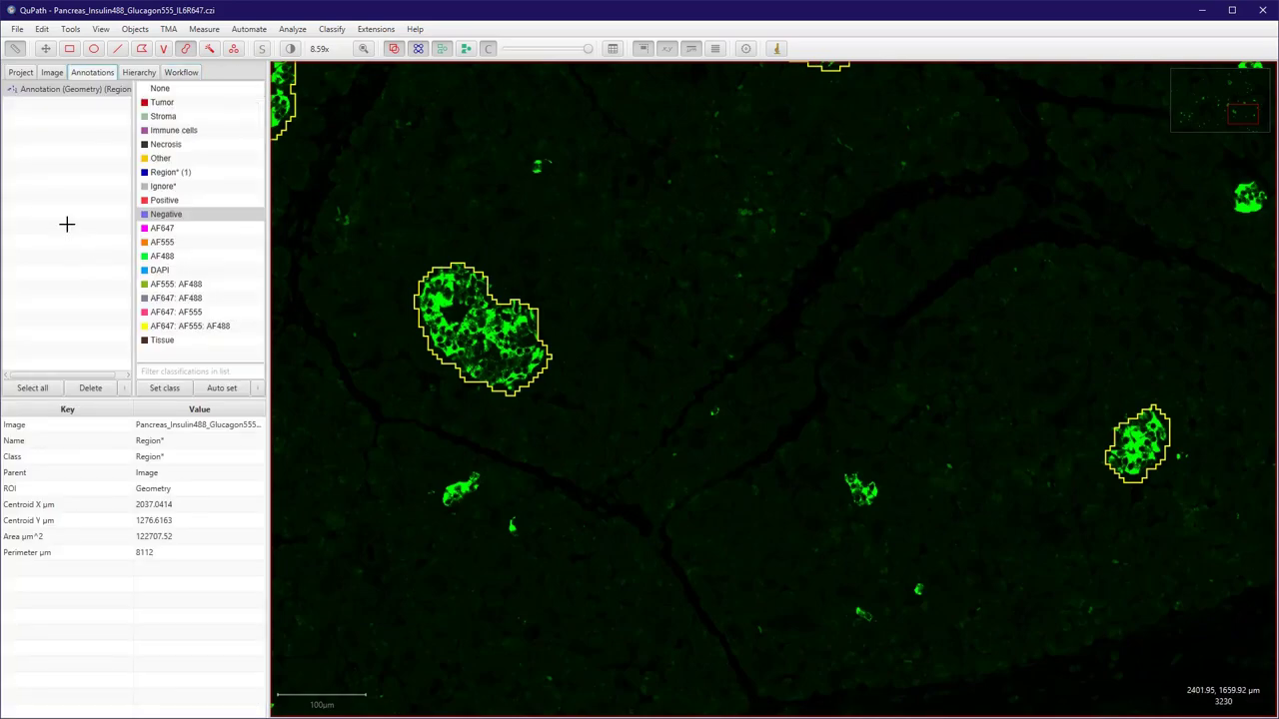
click(68, 89)
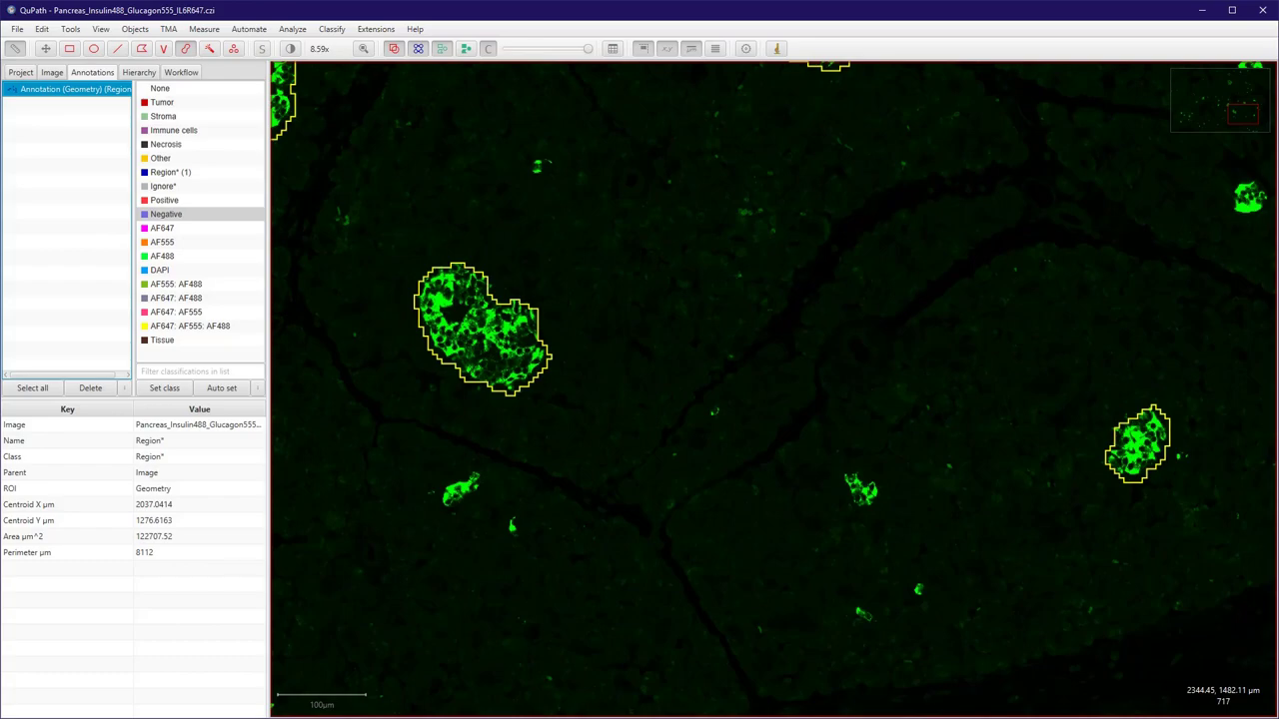
click(90, 388)
key(Return)
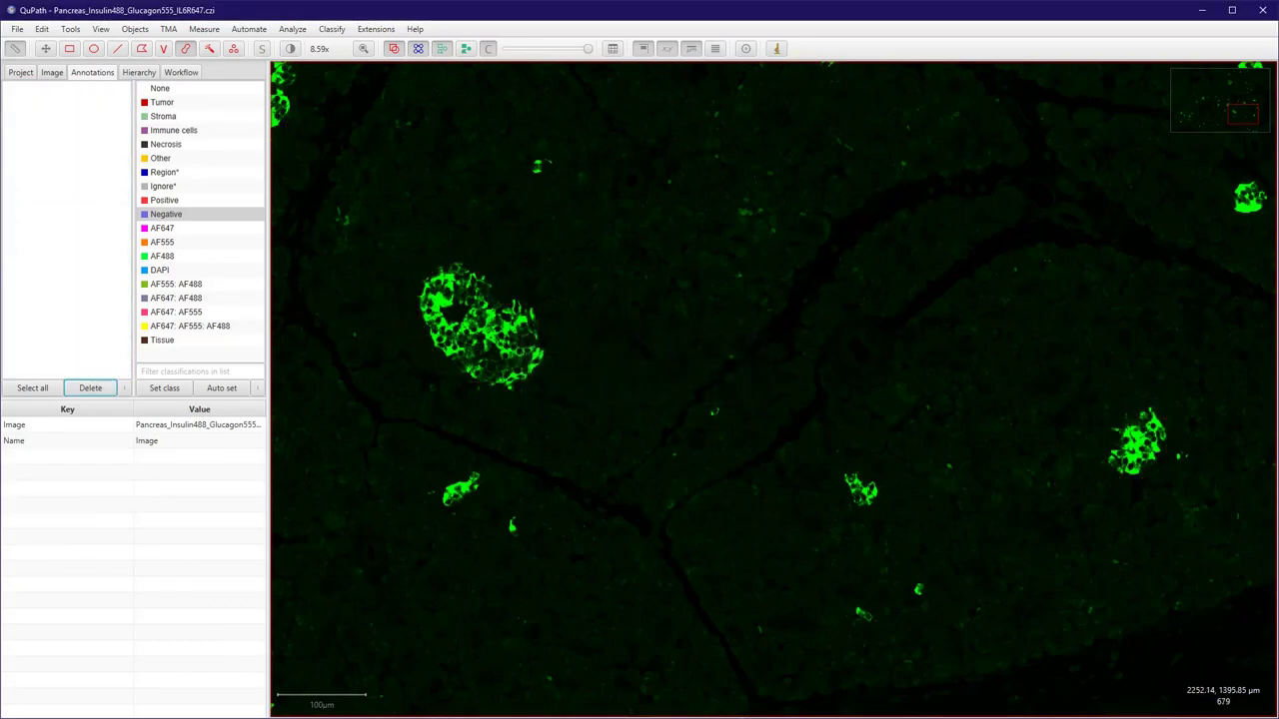
Step: Turn on the H3258, AF555 and AF647 channels alongside AF488, and close the brightness and contrast settings
scroll(276, 345, down, 5)
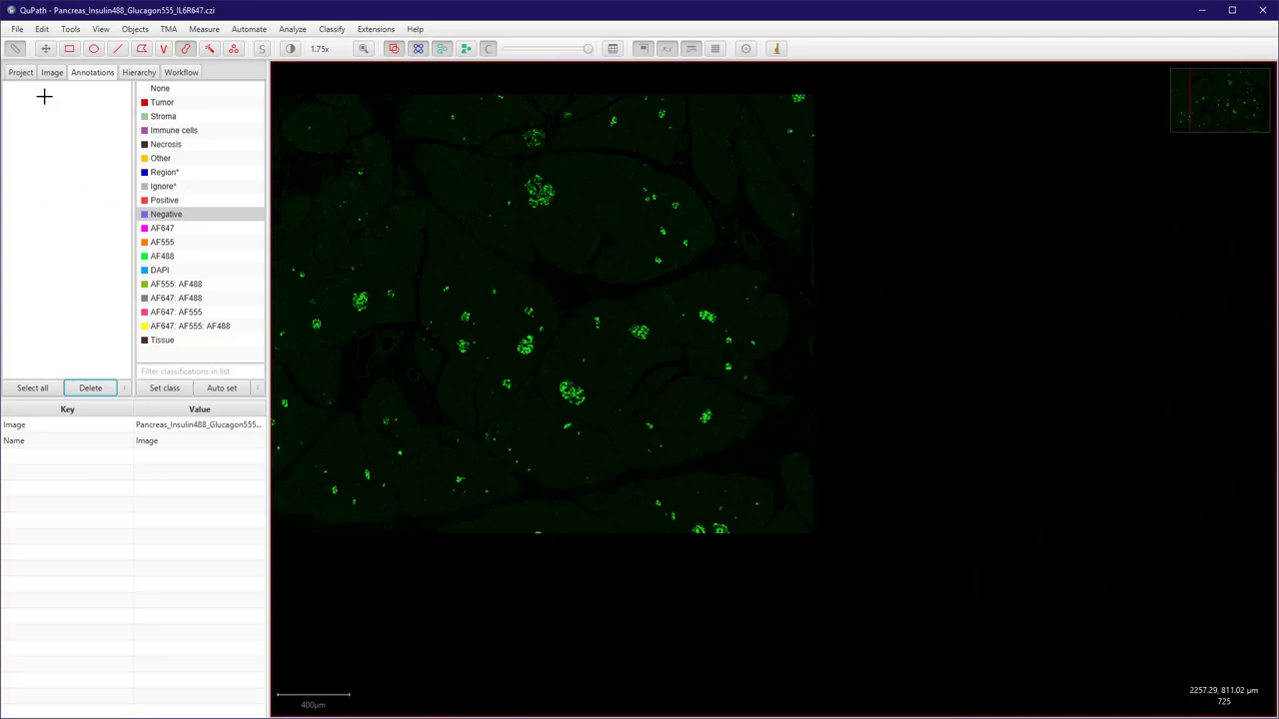
key(shift+c)
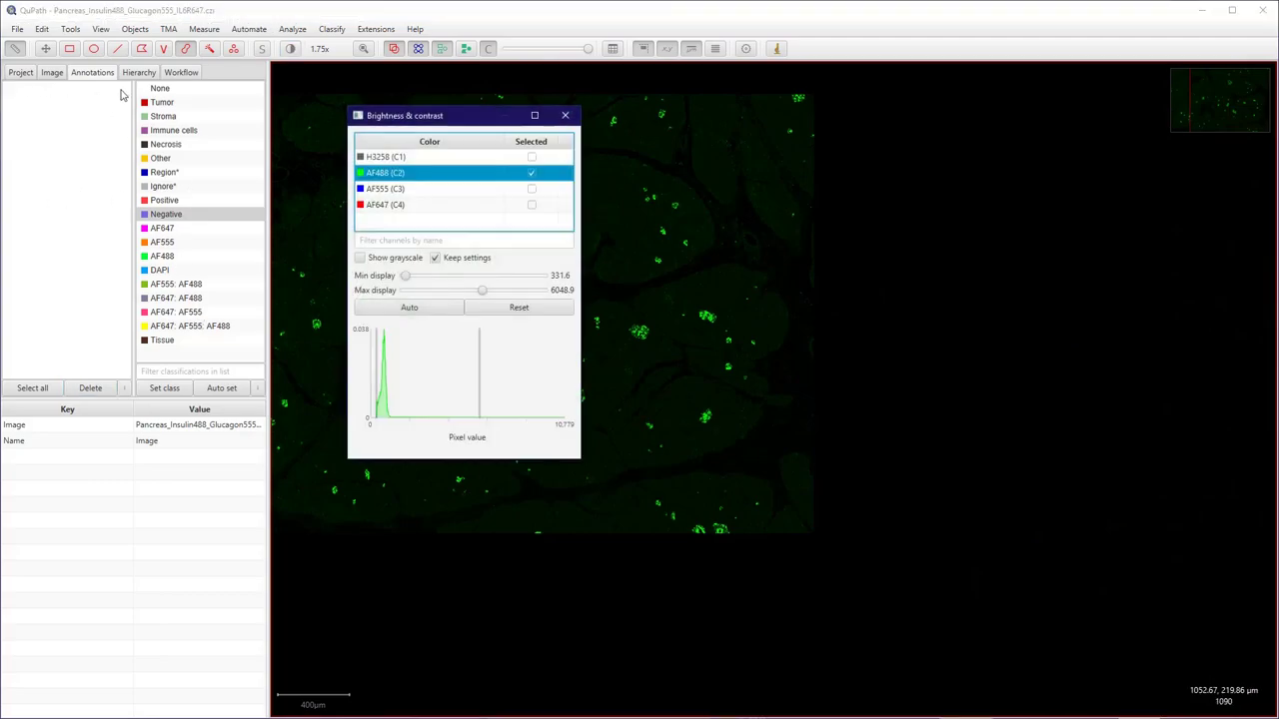
key(1)
key(3)
key(4)
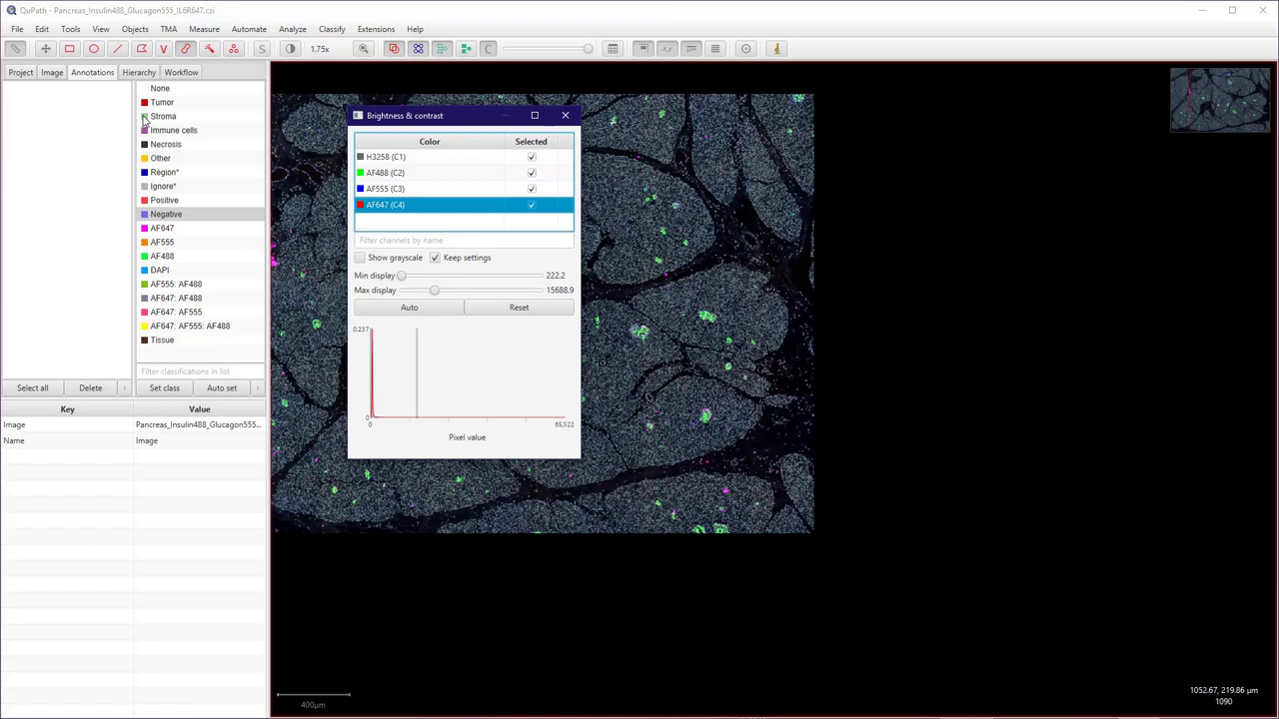
click(185, 35)
click(290, 48)
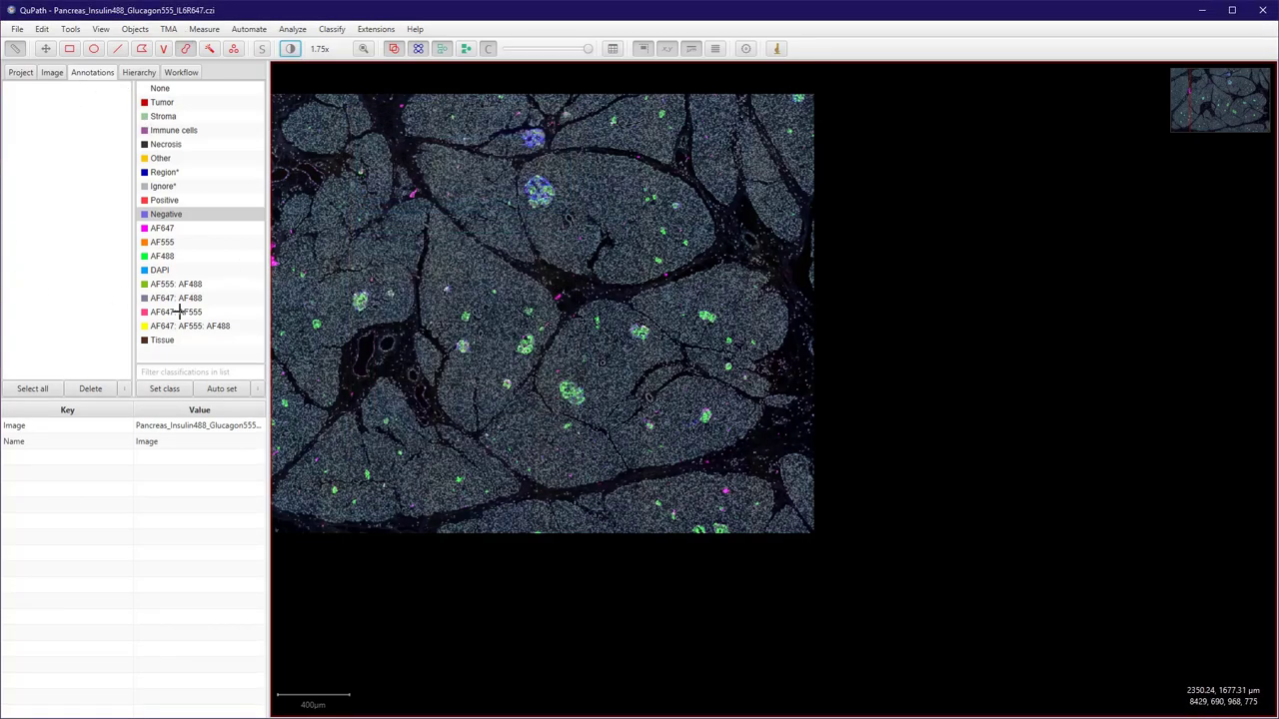
Step: Open the dialog for loading a saved pixel classifier
scroll(568, 396, up, 4)
key(plus)
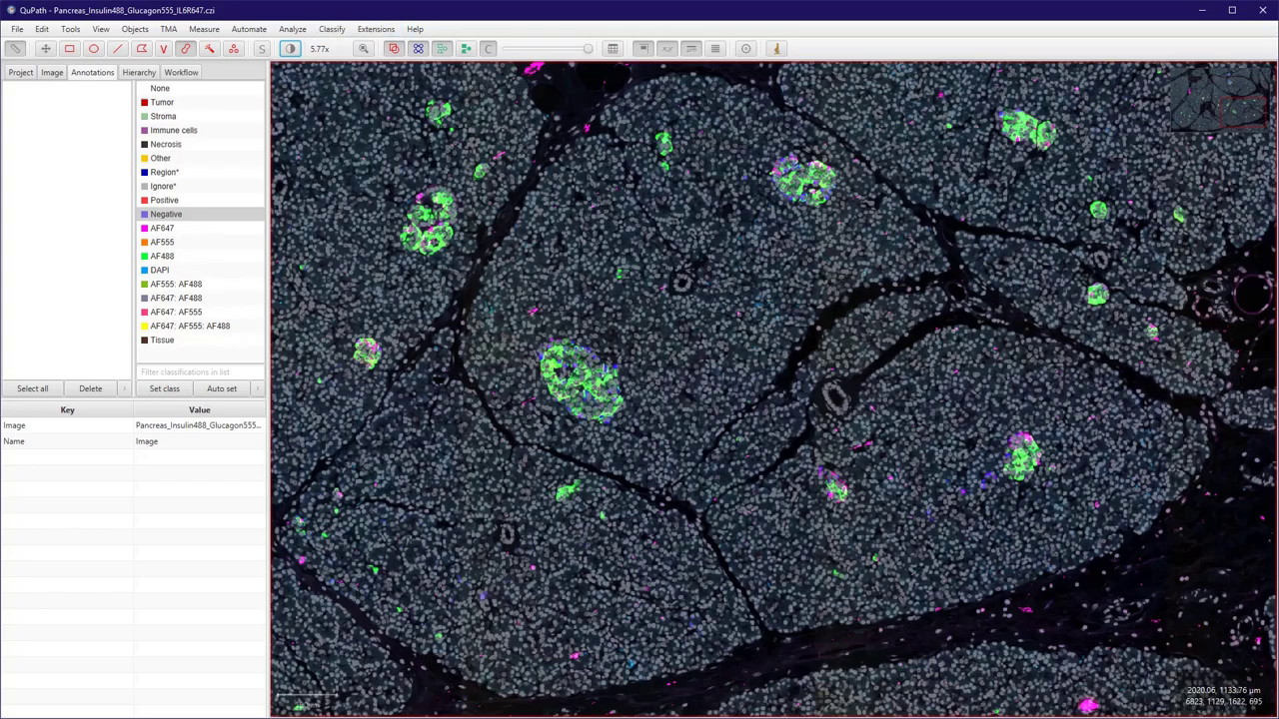
click(331, 29)
mouse_move(356, 84)
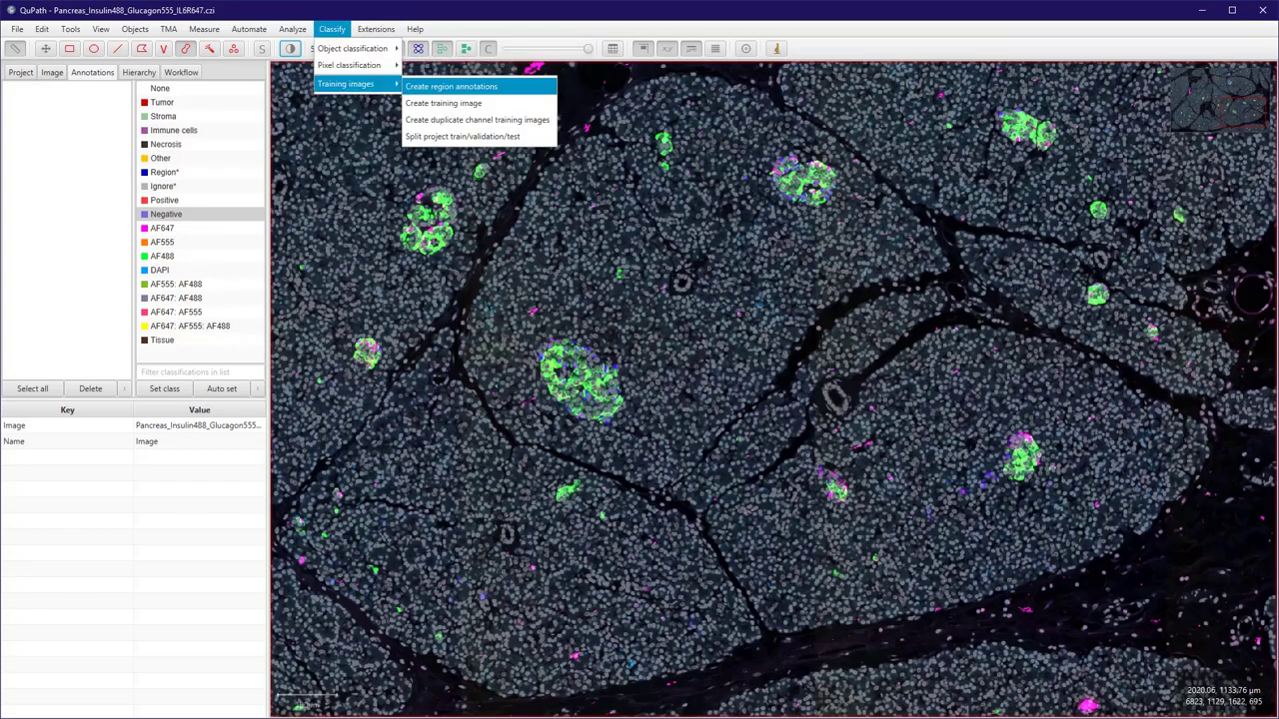
key(Left)
key(Up)
key(Right)
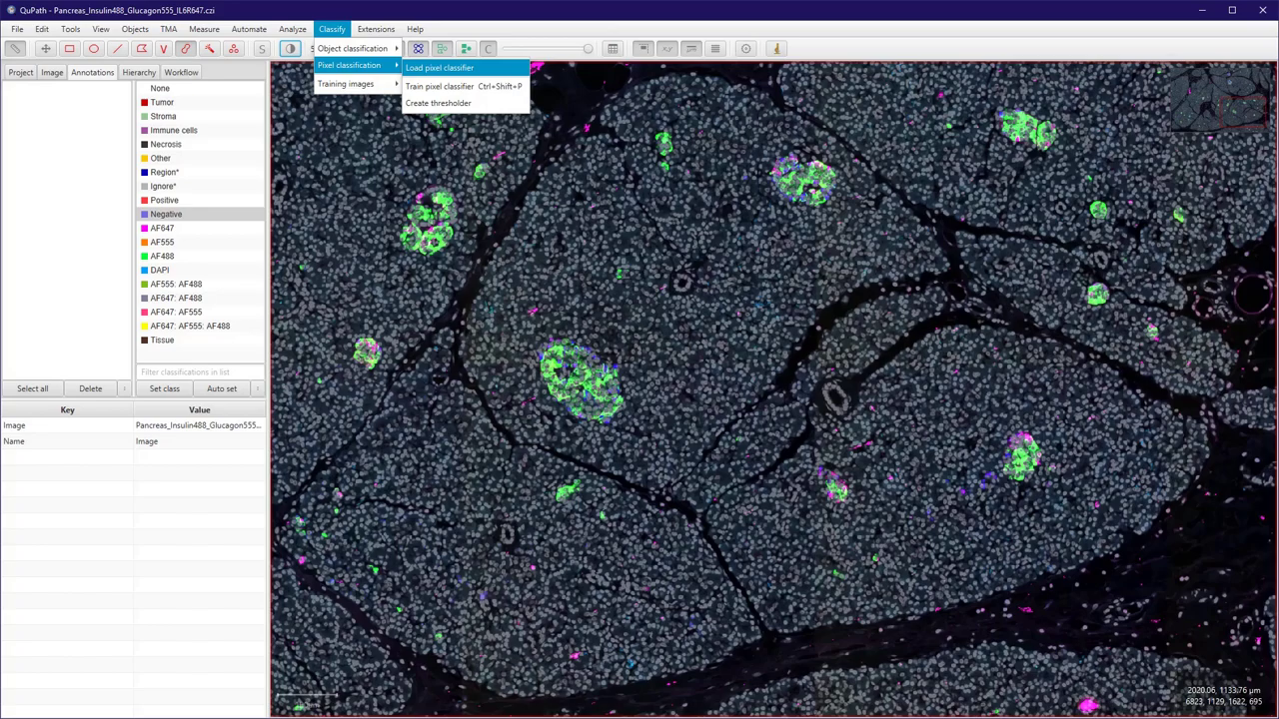
key(Down)
key(Down)
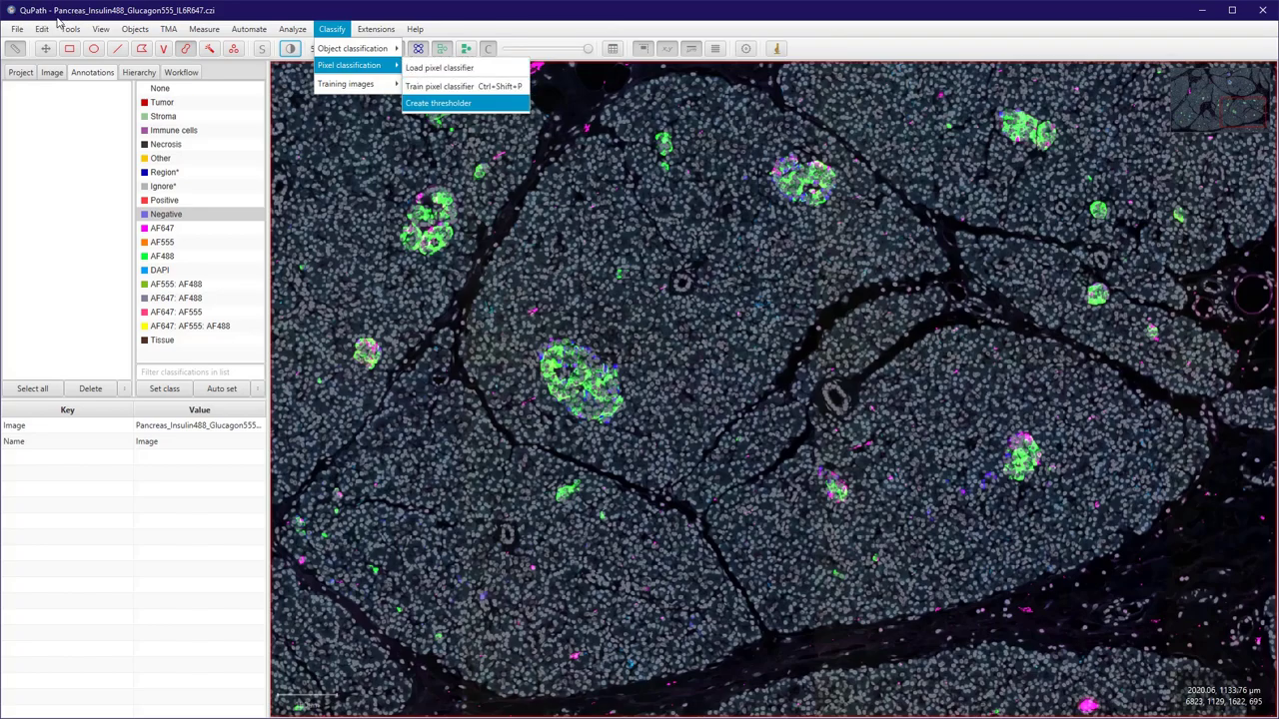
key(Up)
key(Up)
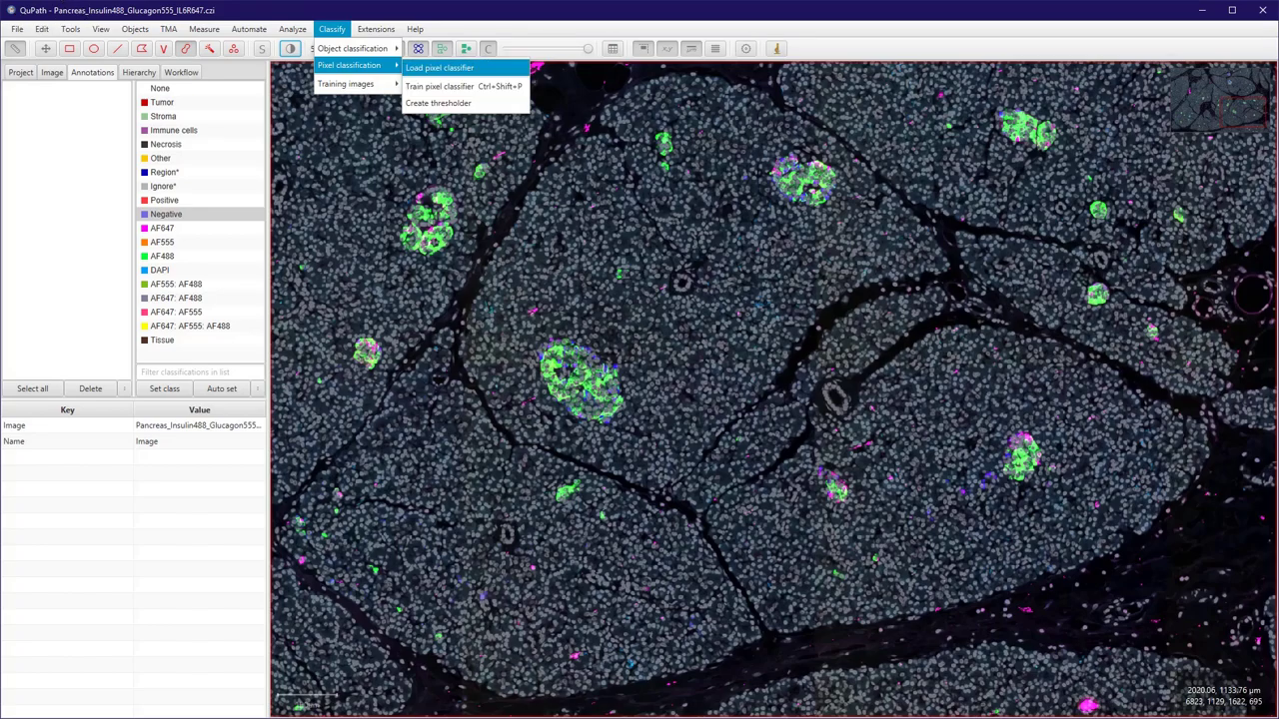
key(Return)
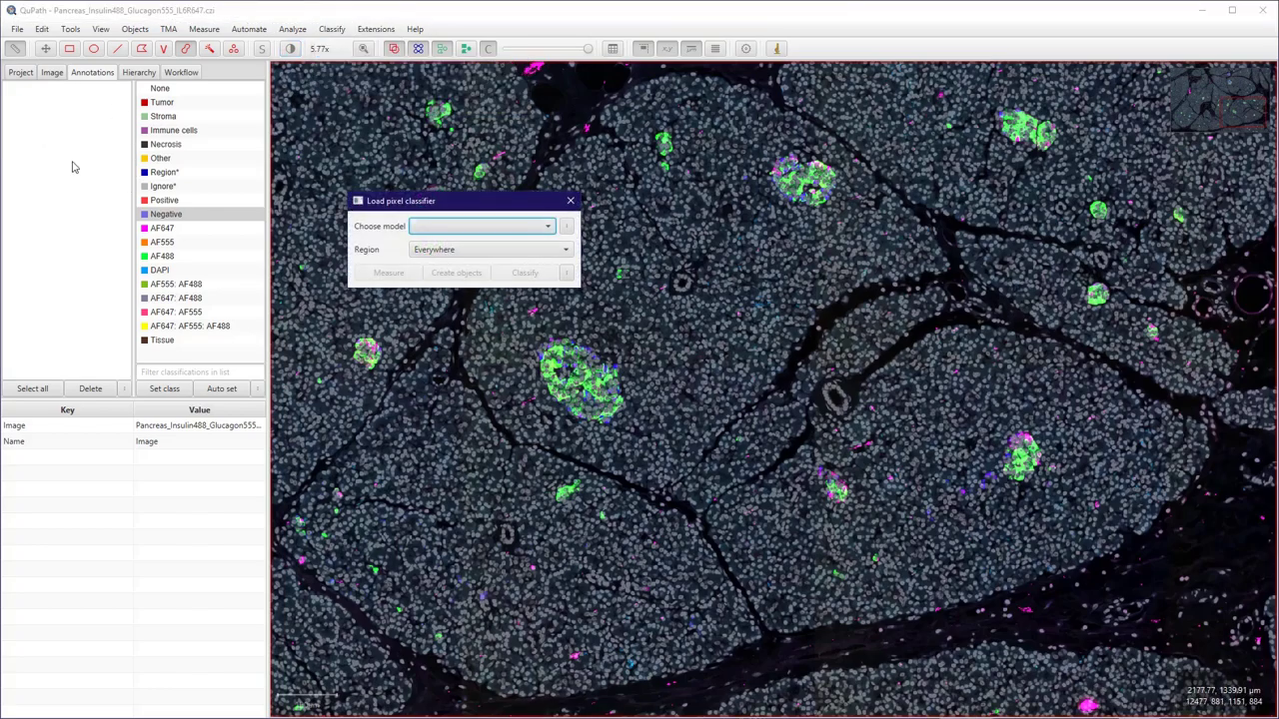
Step: Choose fluo_classifier as the pixel classification model
key(alt+Down)
key(Down)
key(Down)
key(Down)
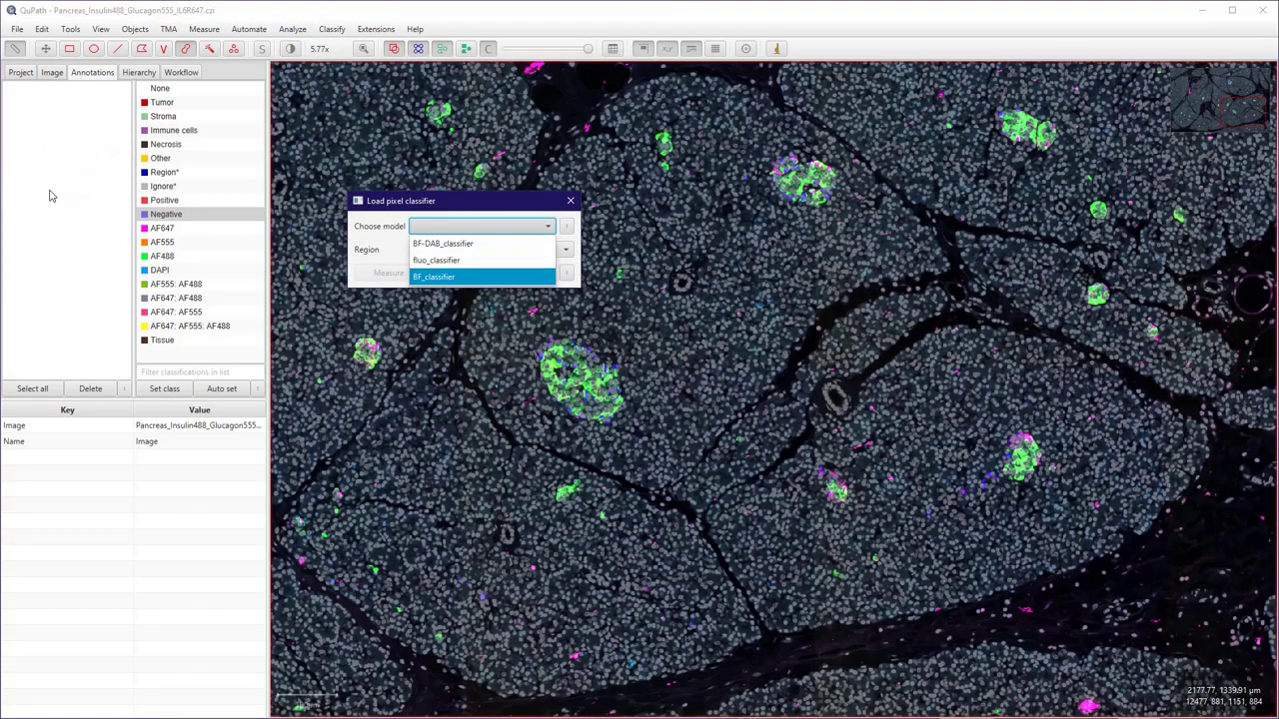
key(Up)
key(Return)
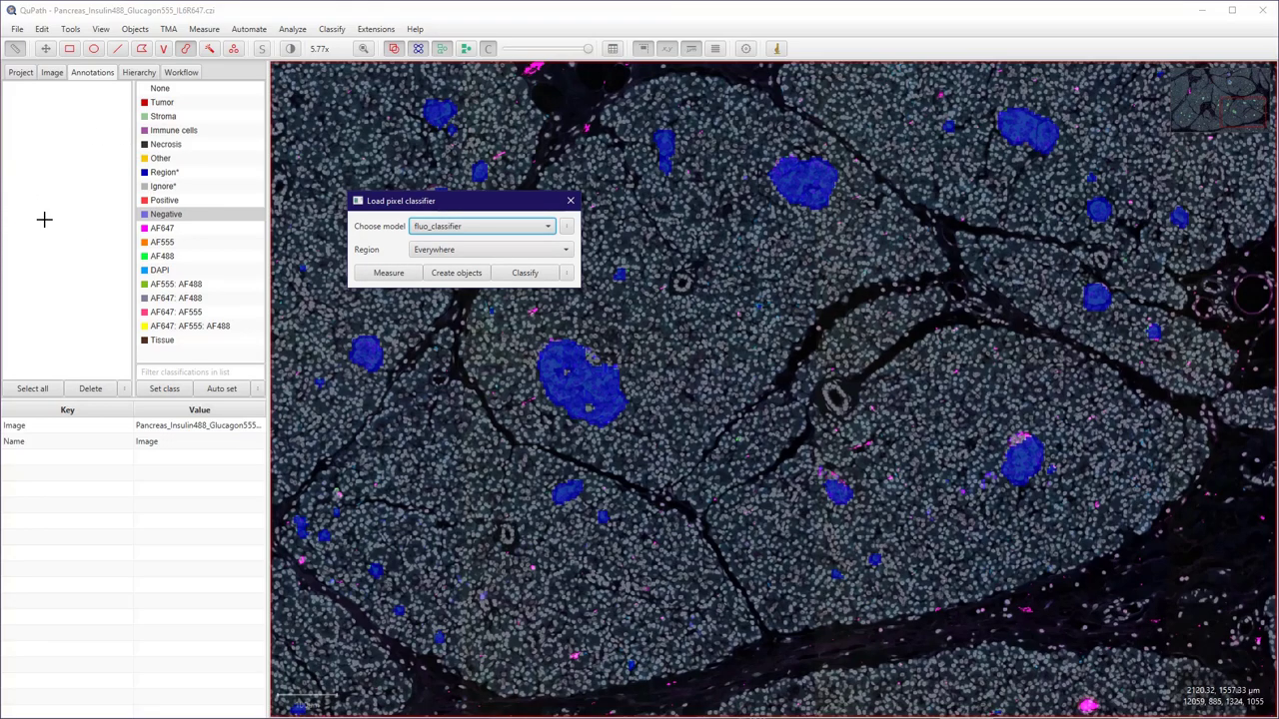
Step: Start creating objects from the pixel classifier with the full image as parent, and check the minimum size settings
click(76, 190)
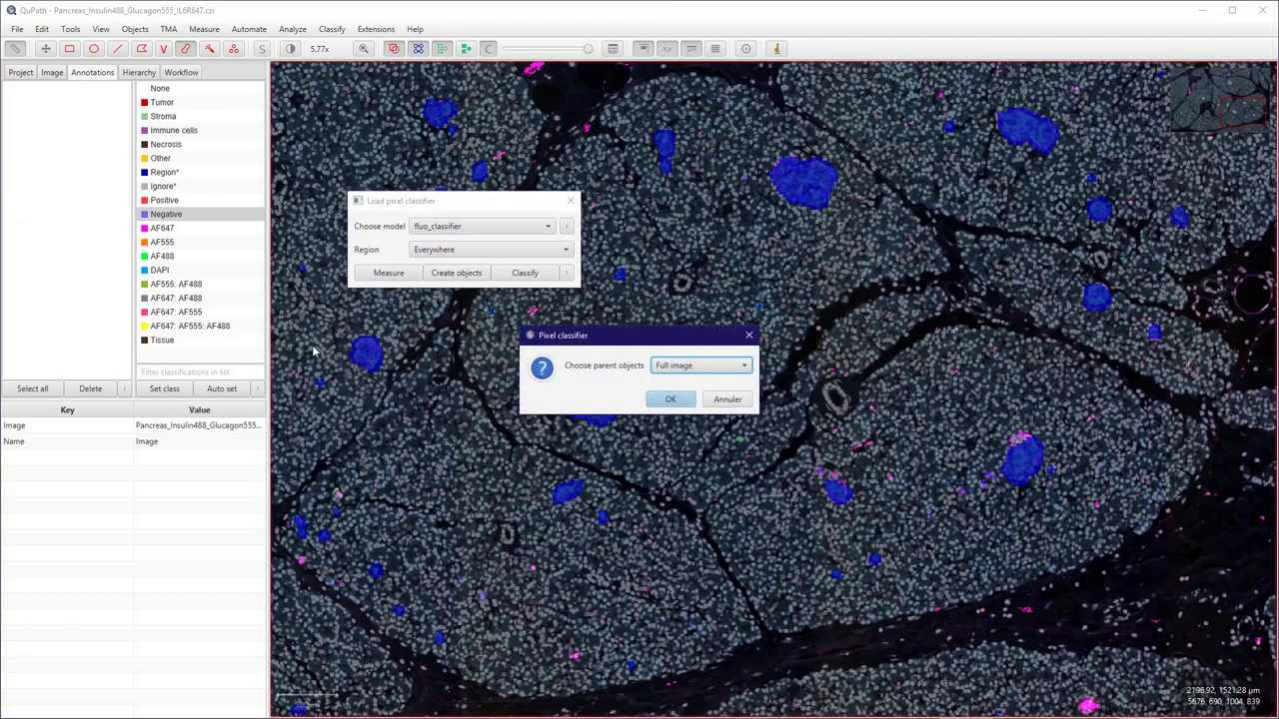
key(Return)
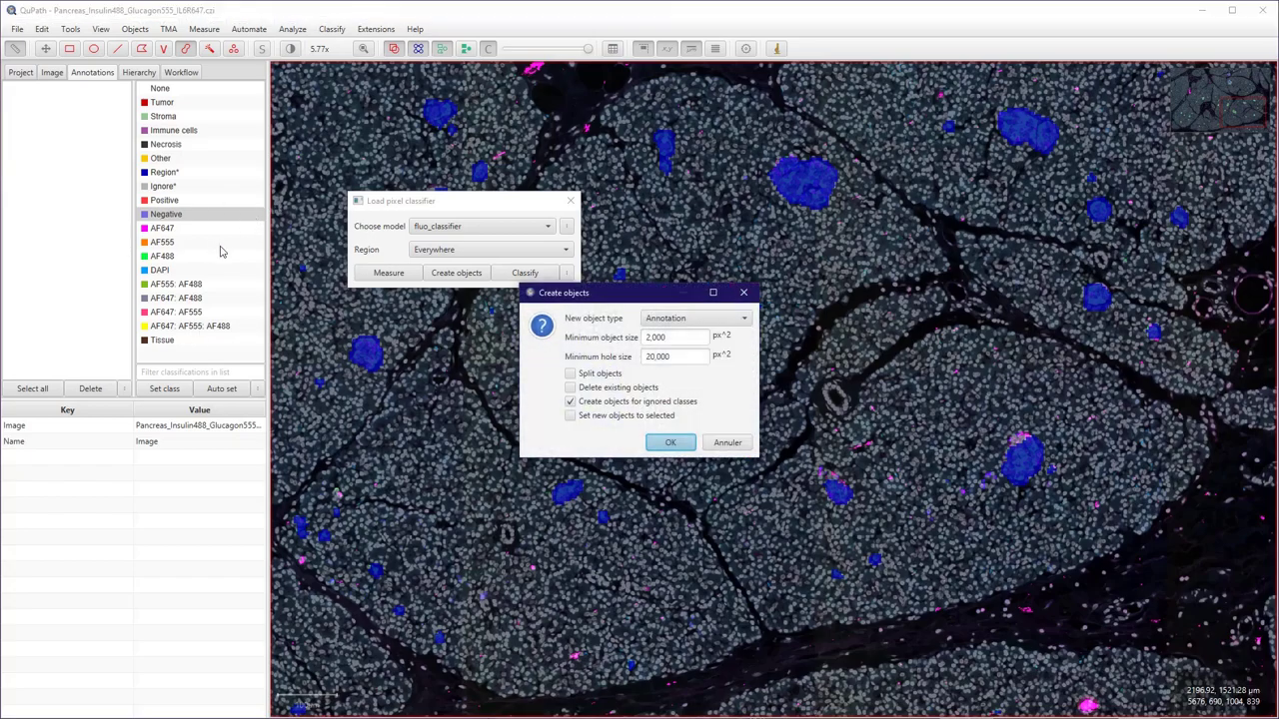
key(Tab)
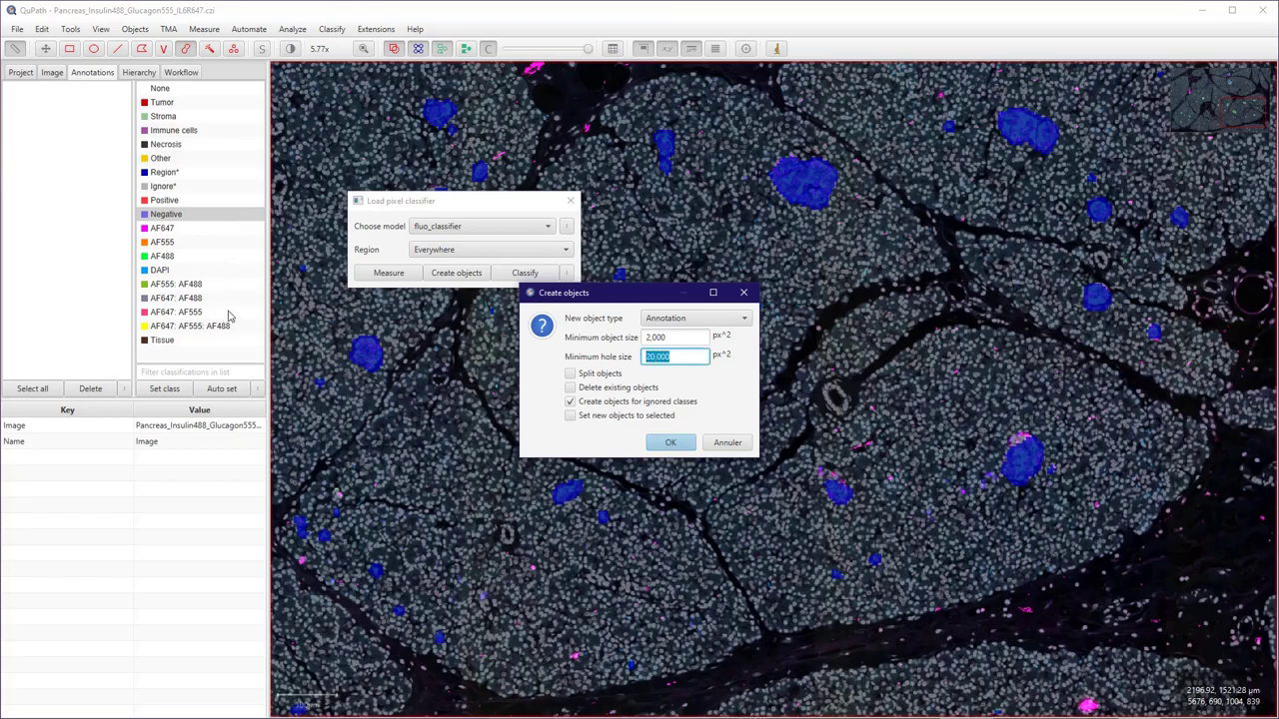
key(shift+Tab)
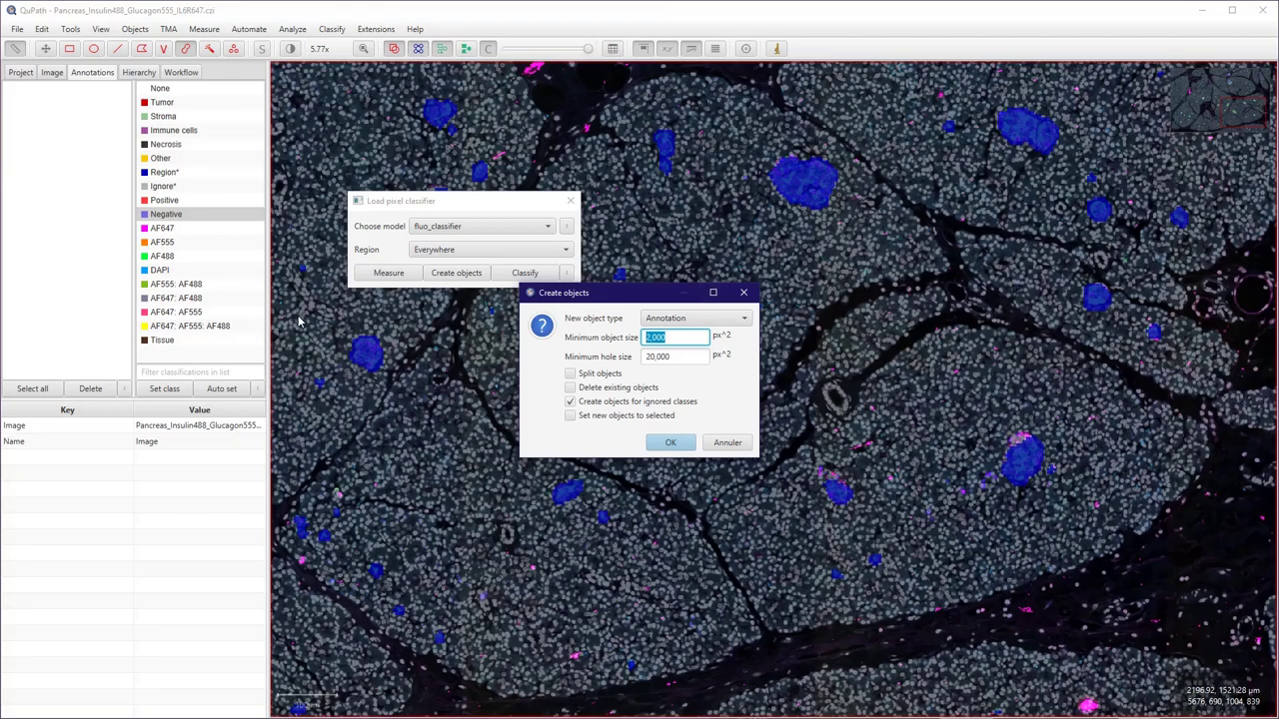
key(Tab)
key(Tab)
key(space)
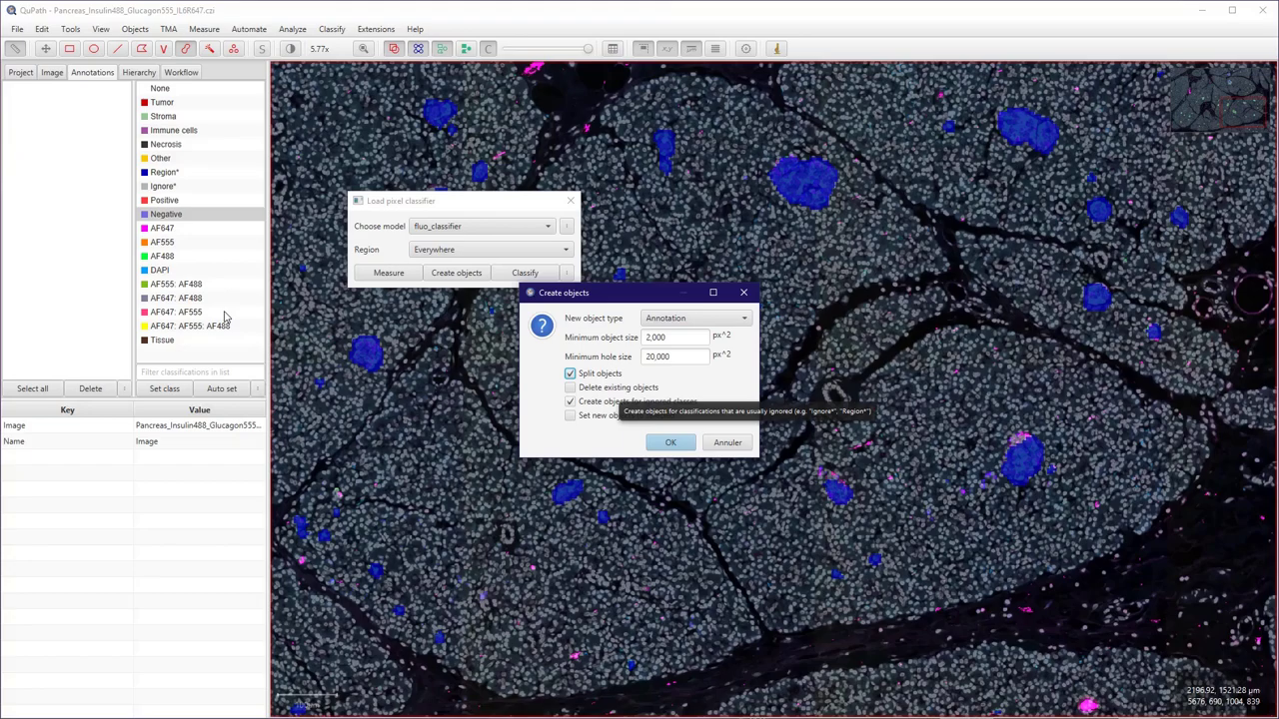
key(space)
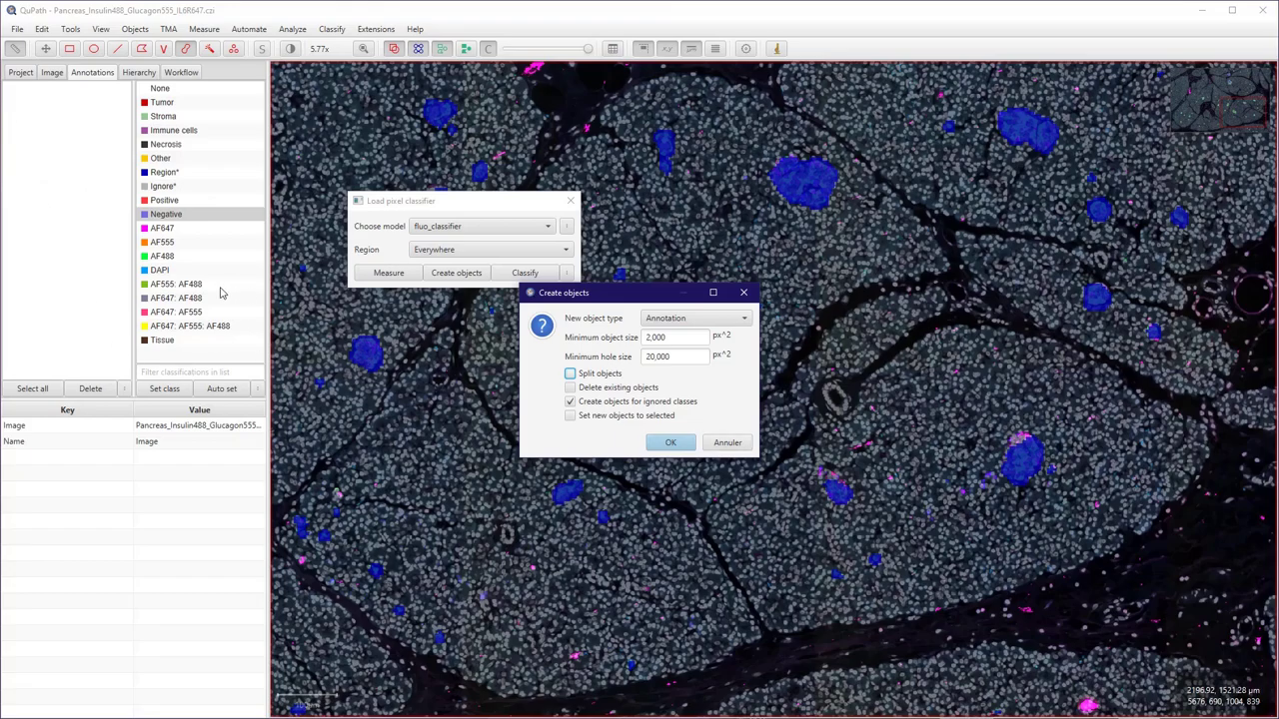
key(space)
key(space)
Step: Set the minimum hole size for the new annotations to 0 px^2
key(shift+Tab)
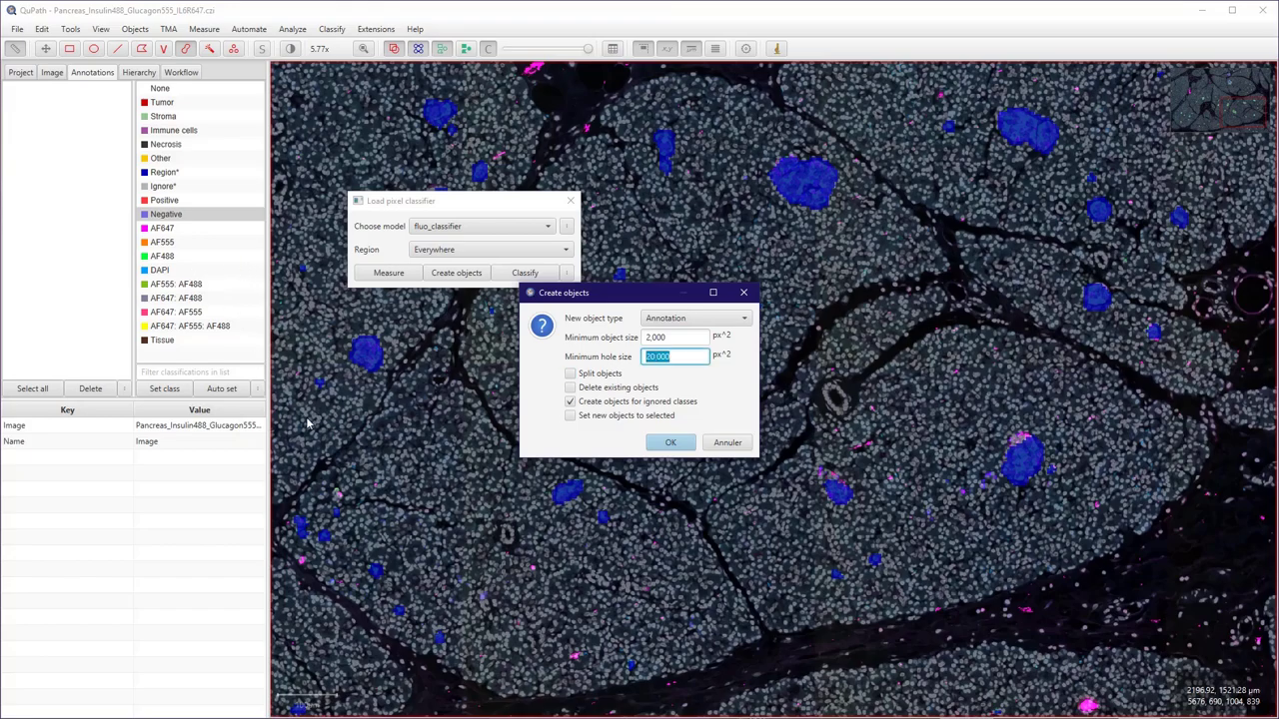
text(0)
key(shift+Tab)
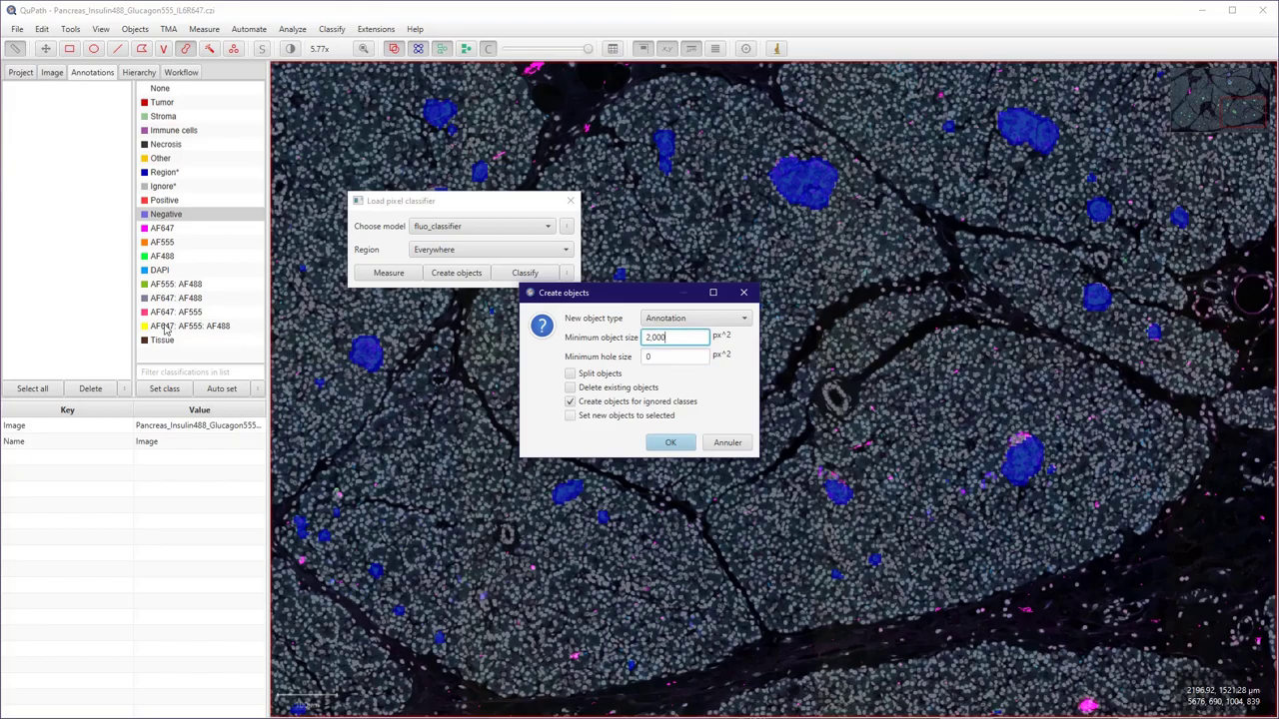
Step: Create the annotations with new objects set to selected, and close the pixel classifier dialog
key(Tab)
key(Tab)
key(Tab)
key(Tab)
key(Tab)
key(space)
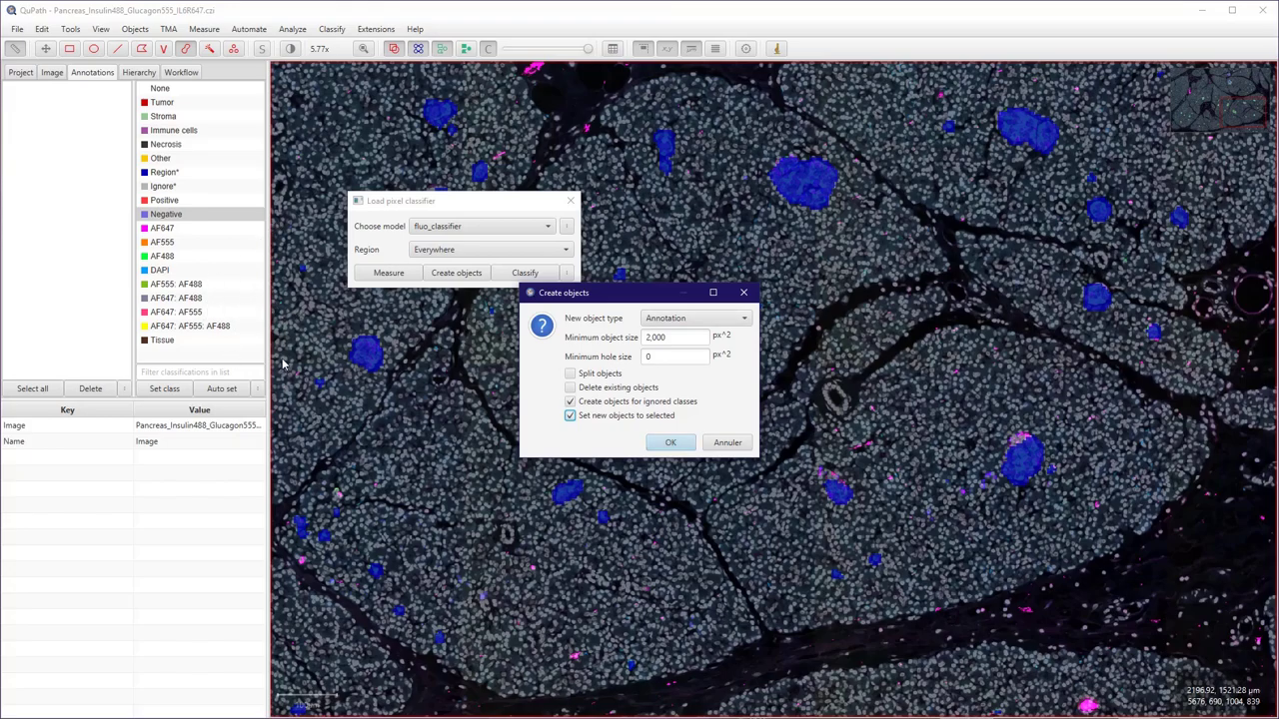
key(Return)
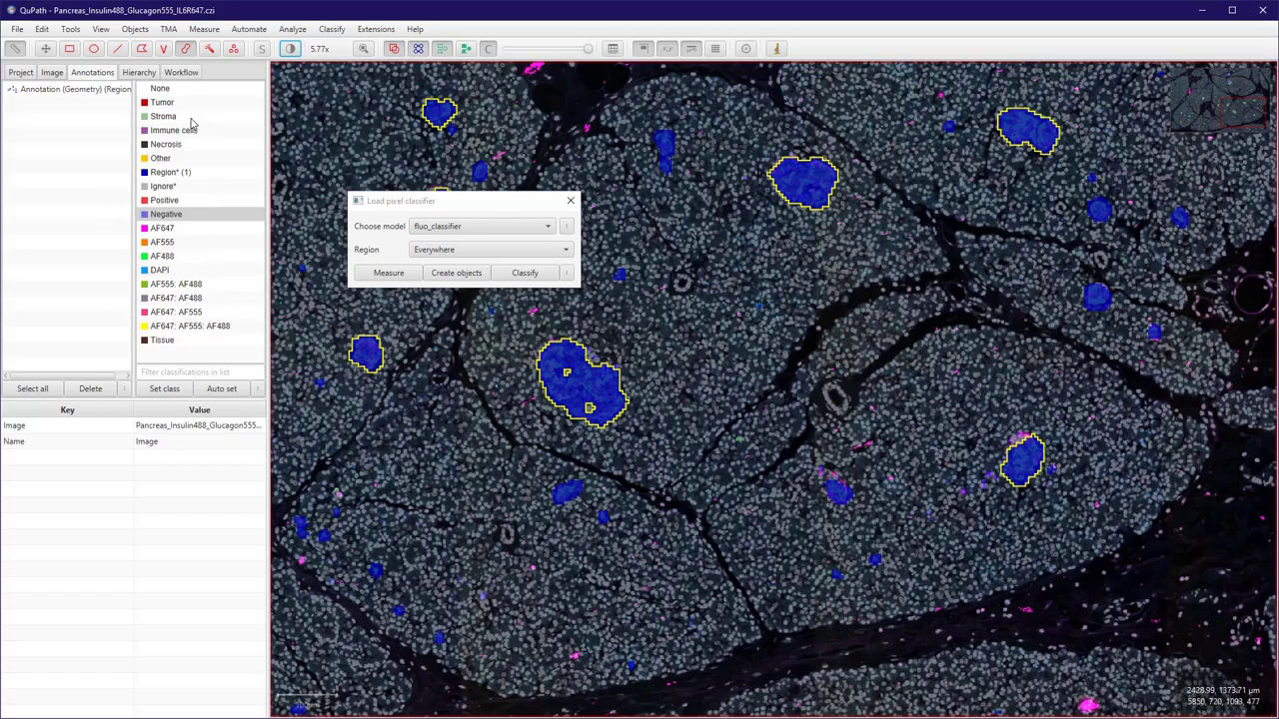
click(571, 200)
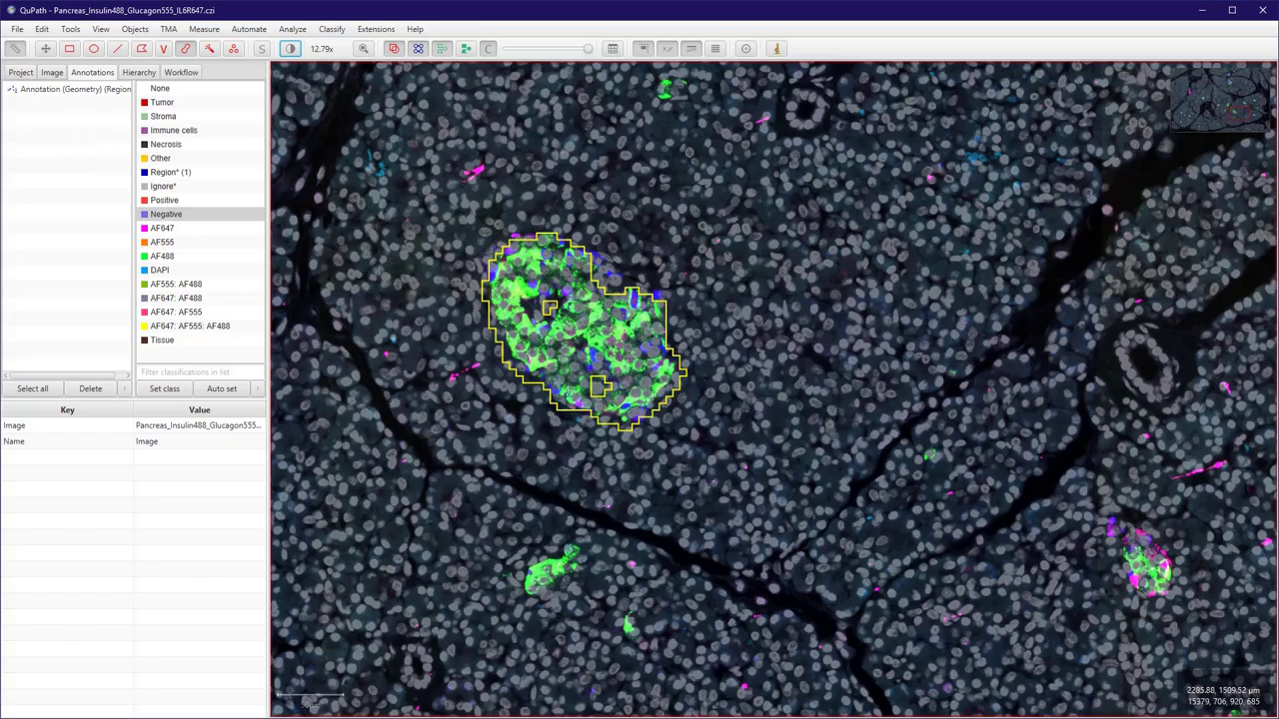
Step: Run cell detection on the new Region* annotation with H3258 as the detection channel
click(68, 89)
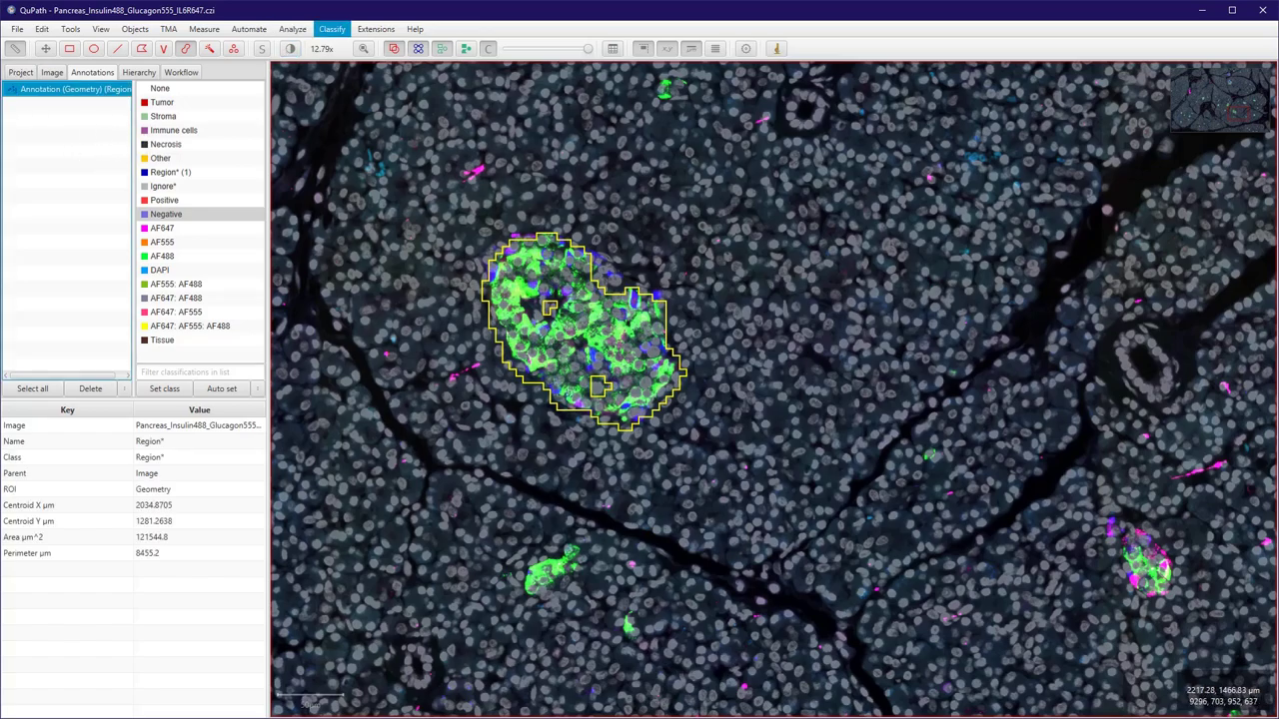
click(292, 28)
mouse_move(305, 81)
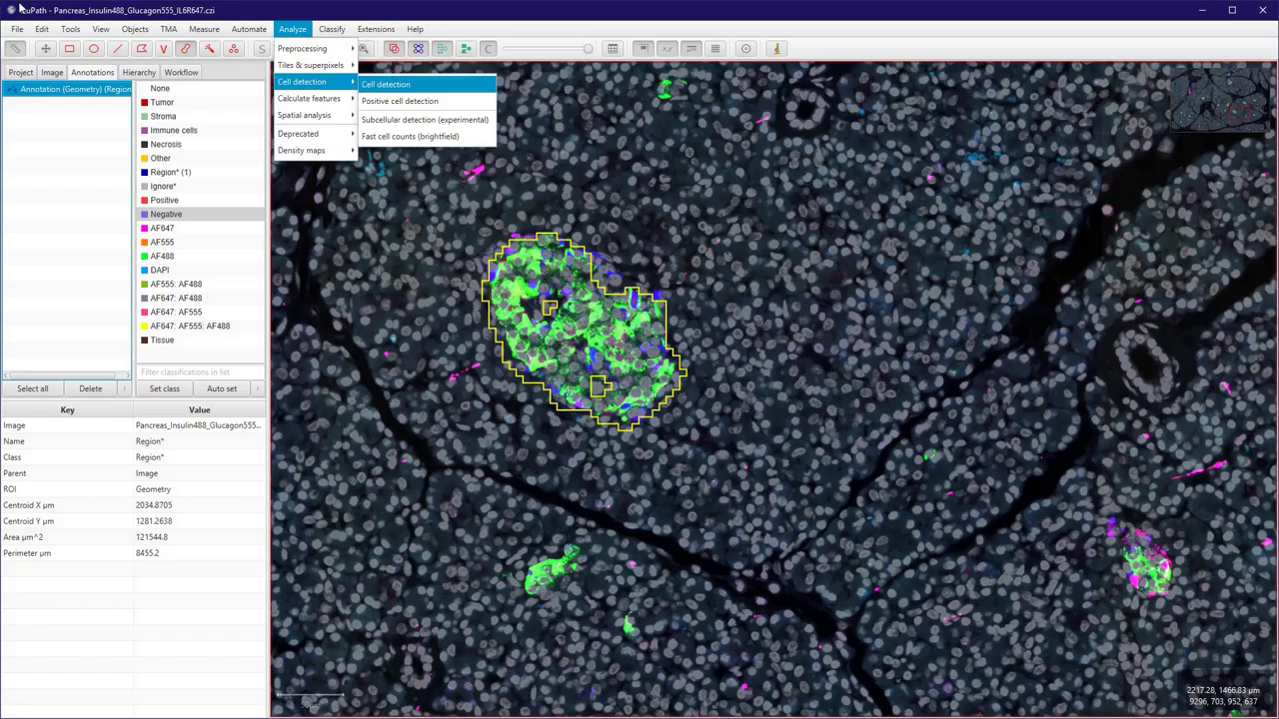
click(386, 84)
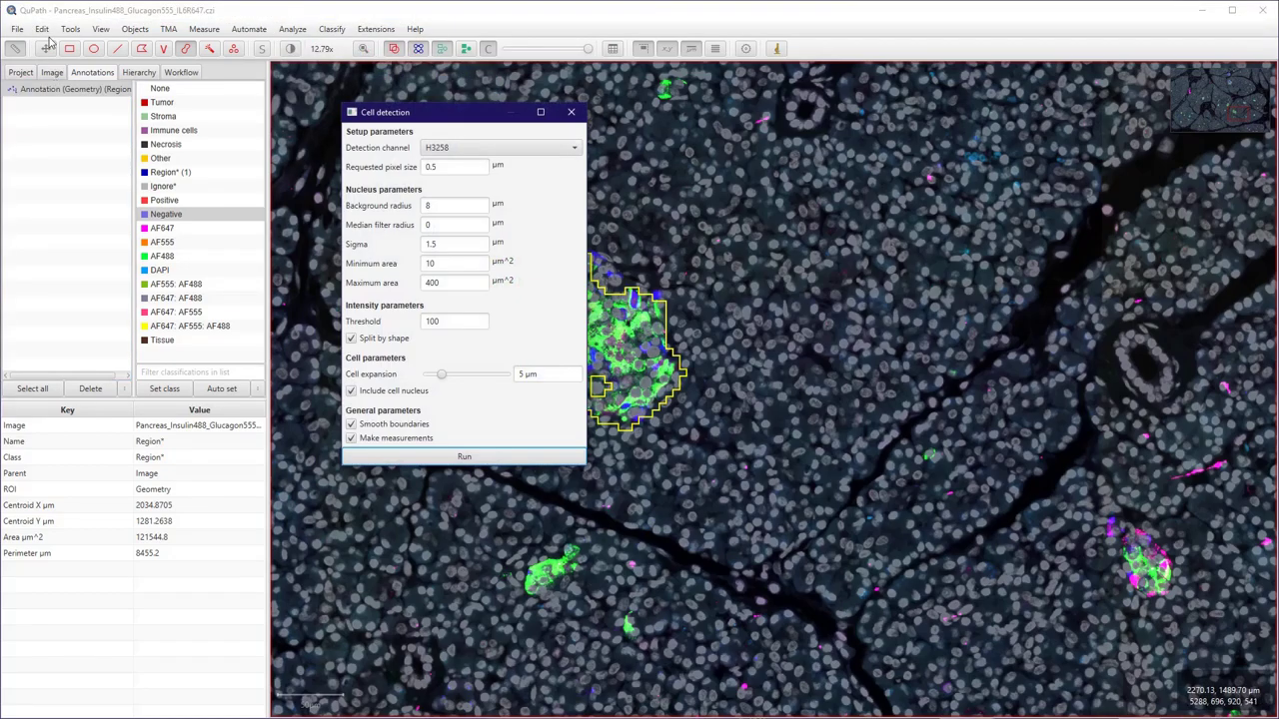
drag(434, 112, 840, 194)
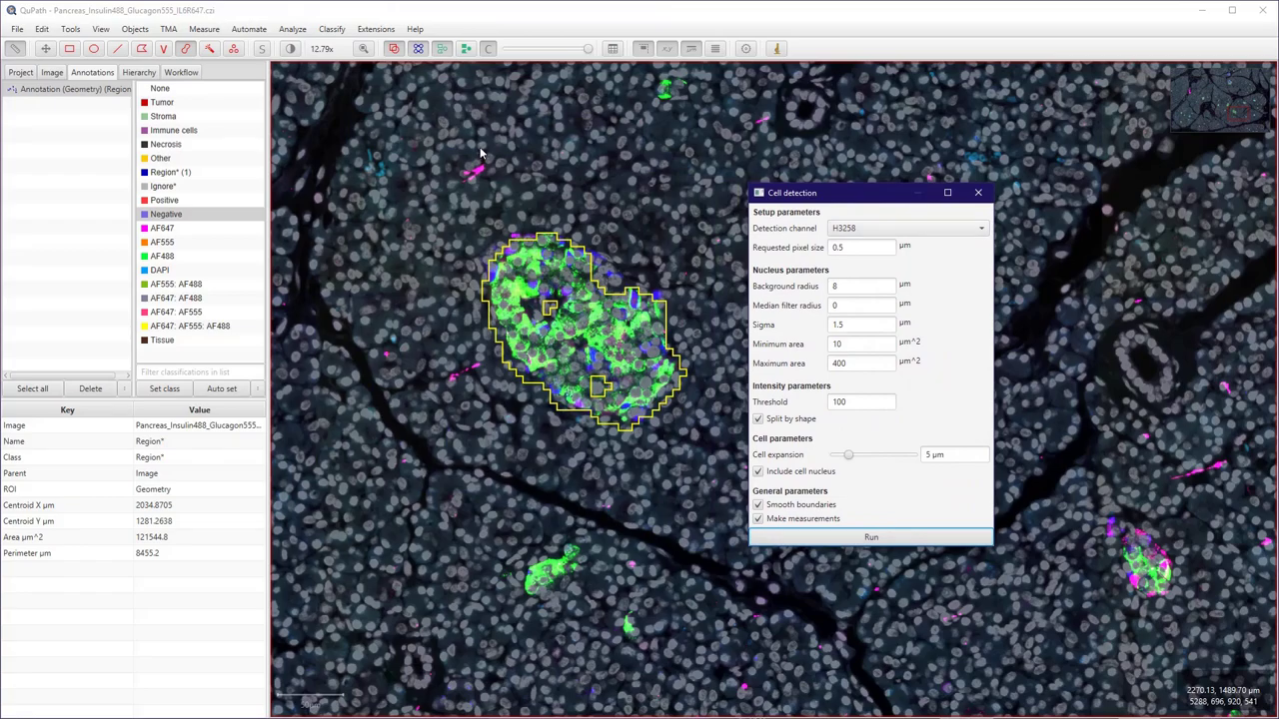
click(867, 228)
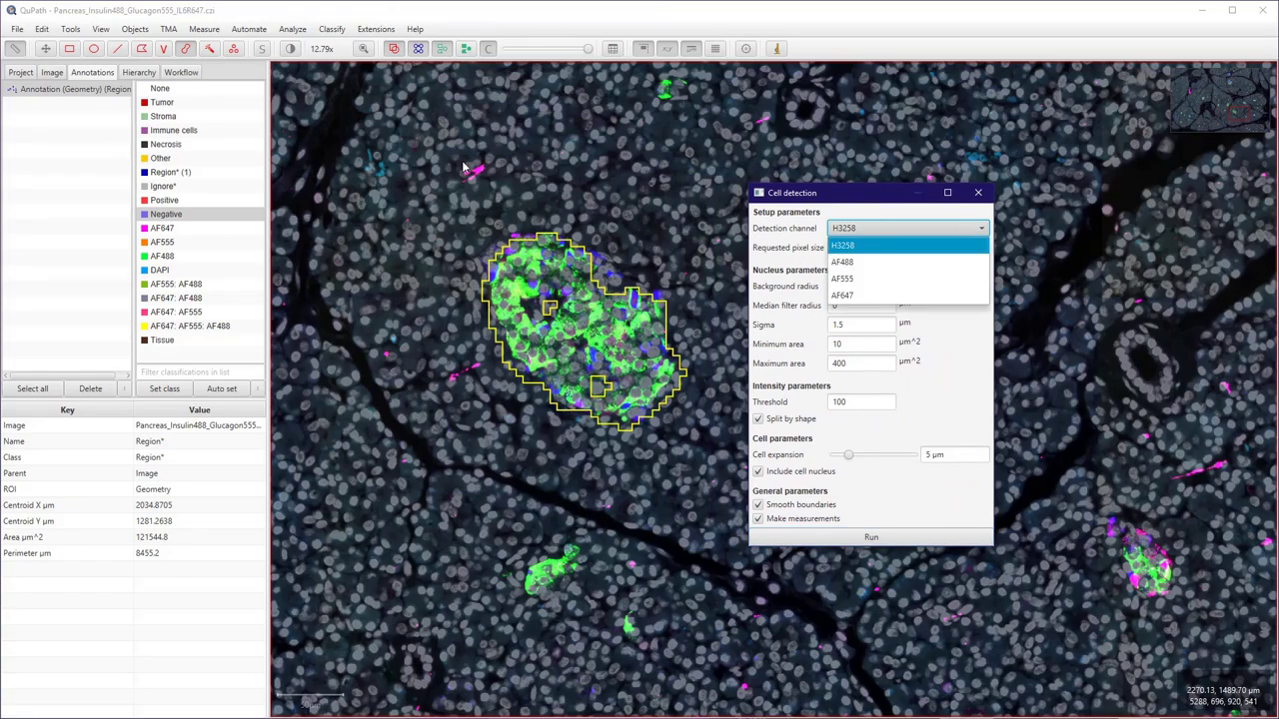
click(465, 167)
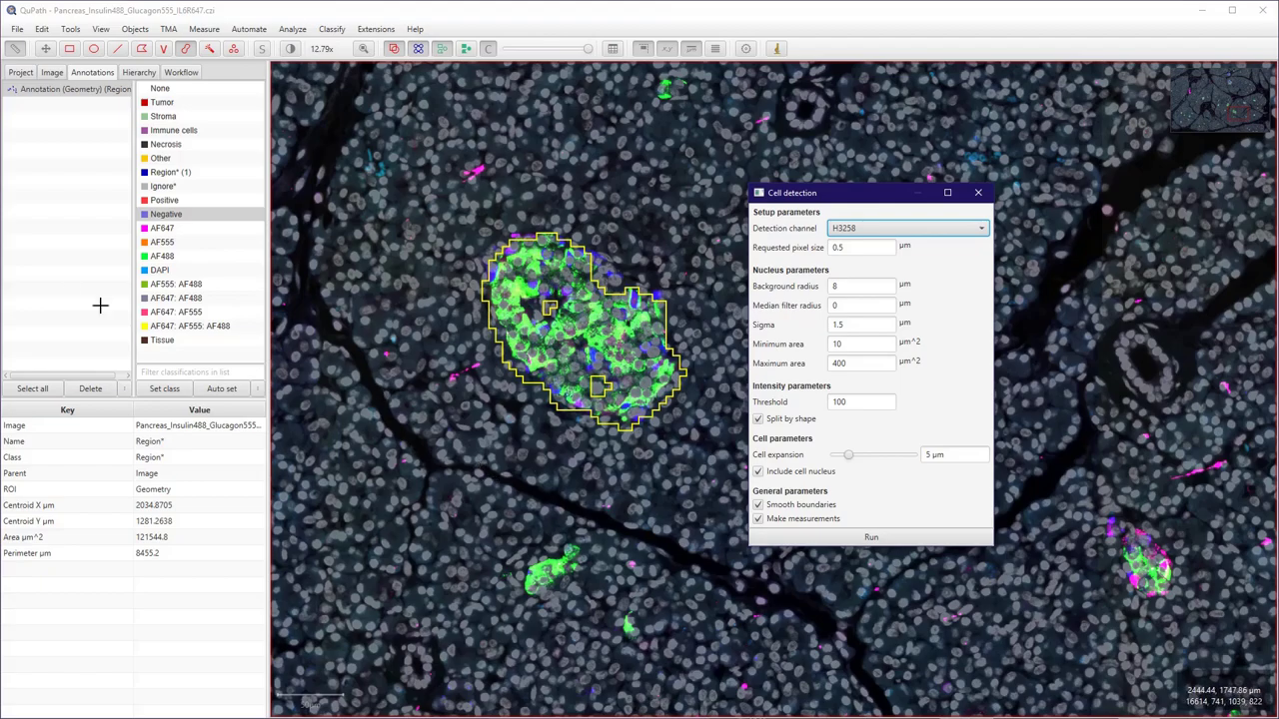
click(870, 537)
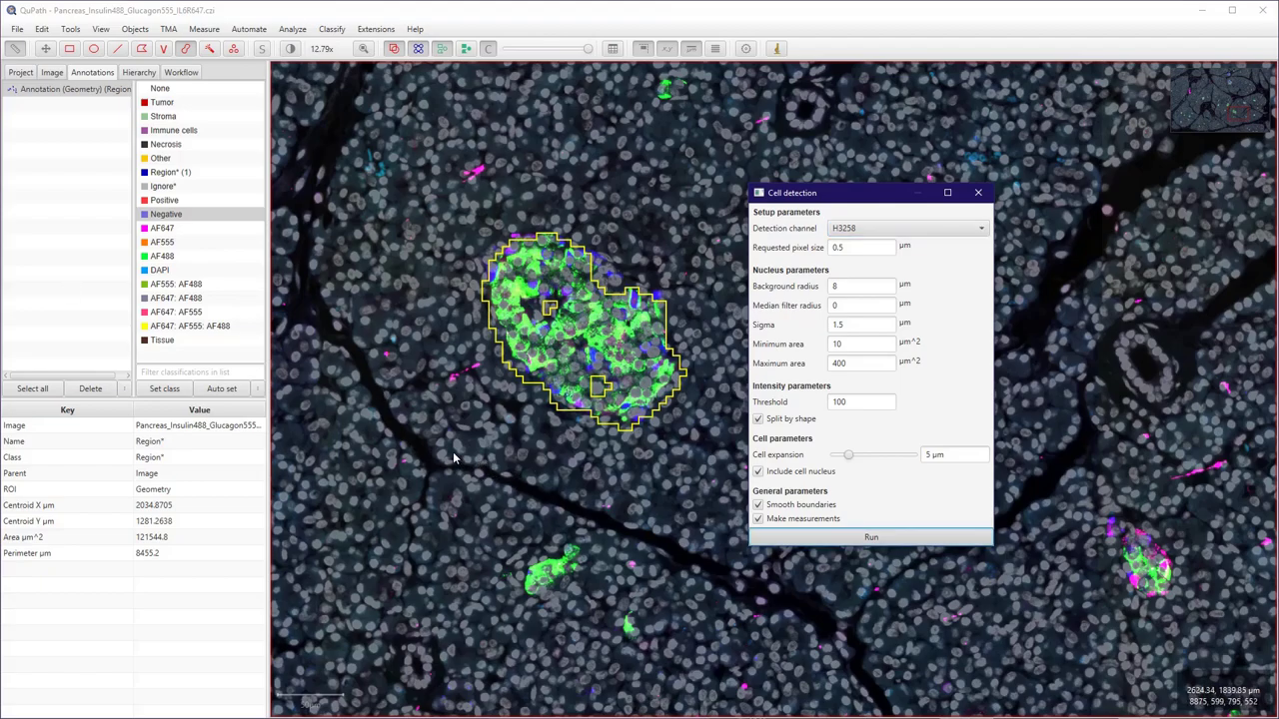
Step: Complete the cell detection in the islet annotation, check the cell outlines up close, and close the cell detection dialog
key(Return)
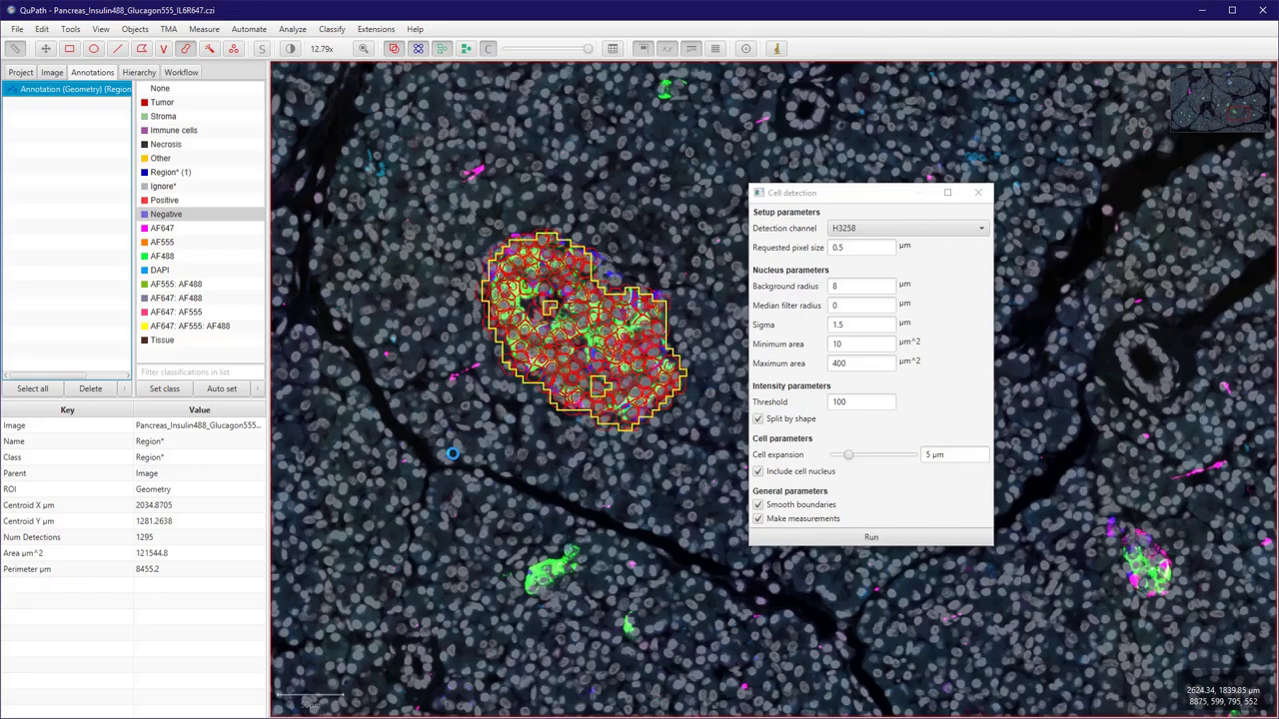
scroll(596, 377, up, 4)
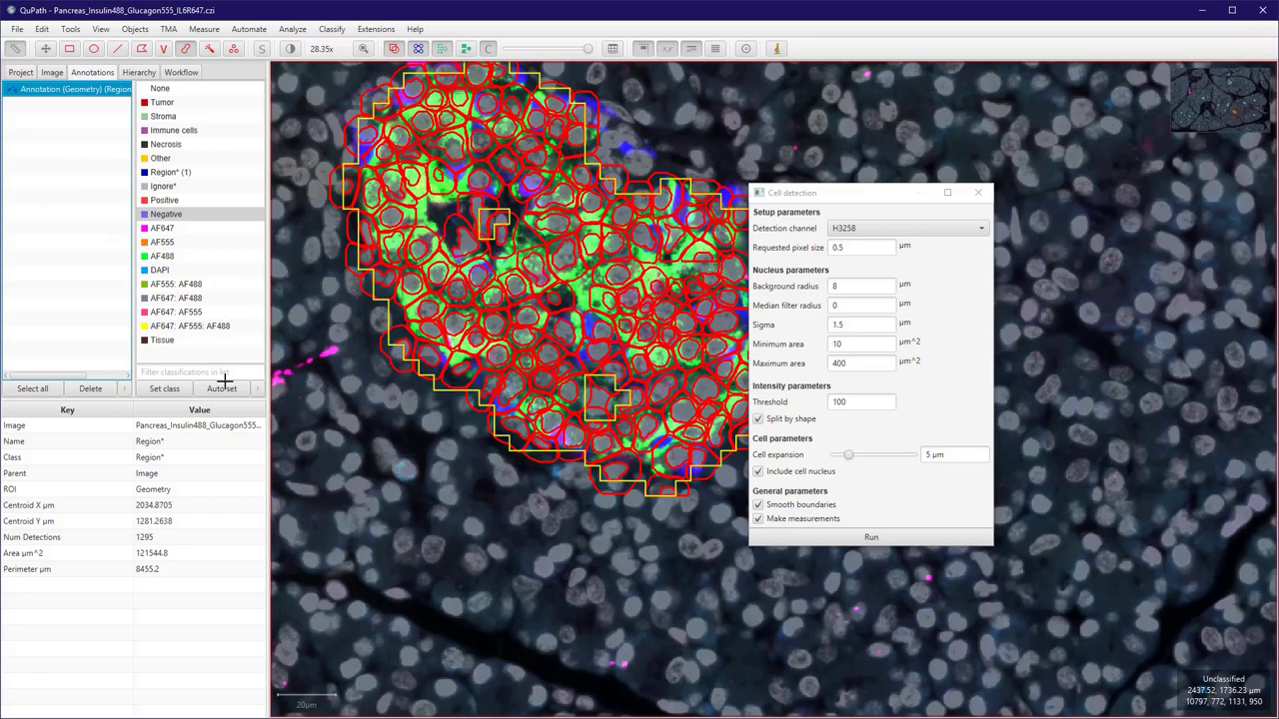
key(minus)
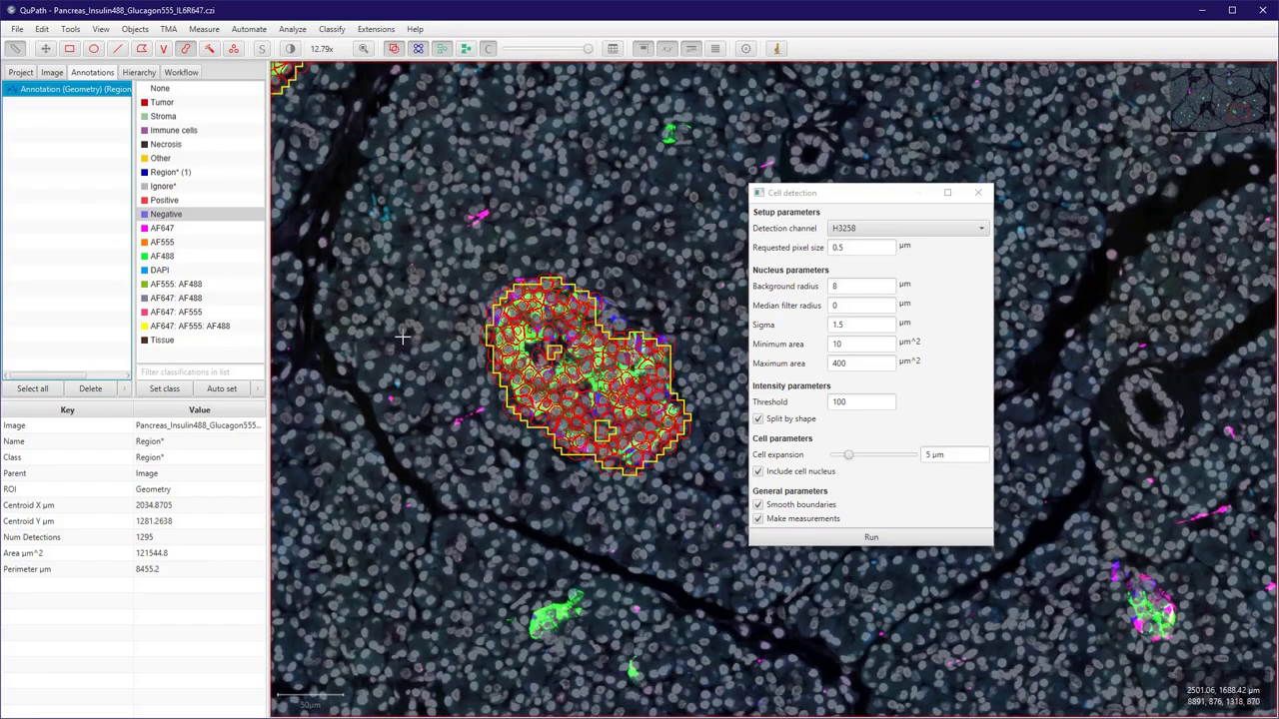
click(978, 192)
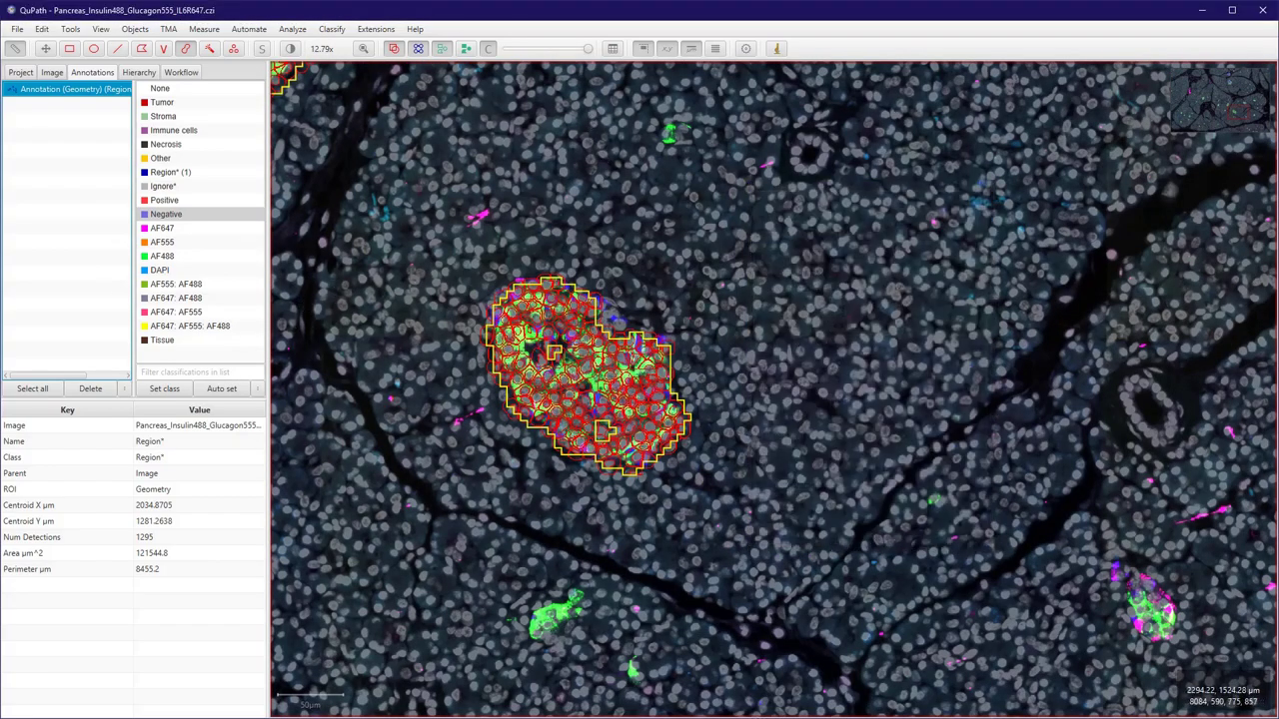
Step: Review the parameters of the latest pixel classifier annotation and cell detection entries in the command history
click(181, 72)
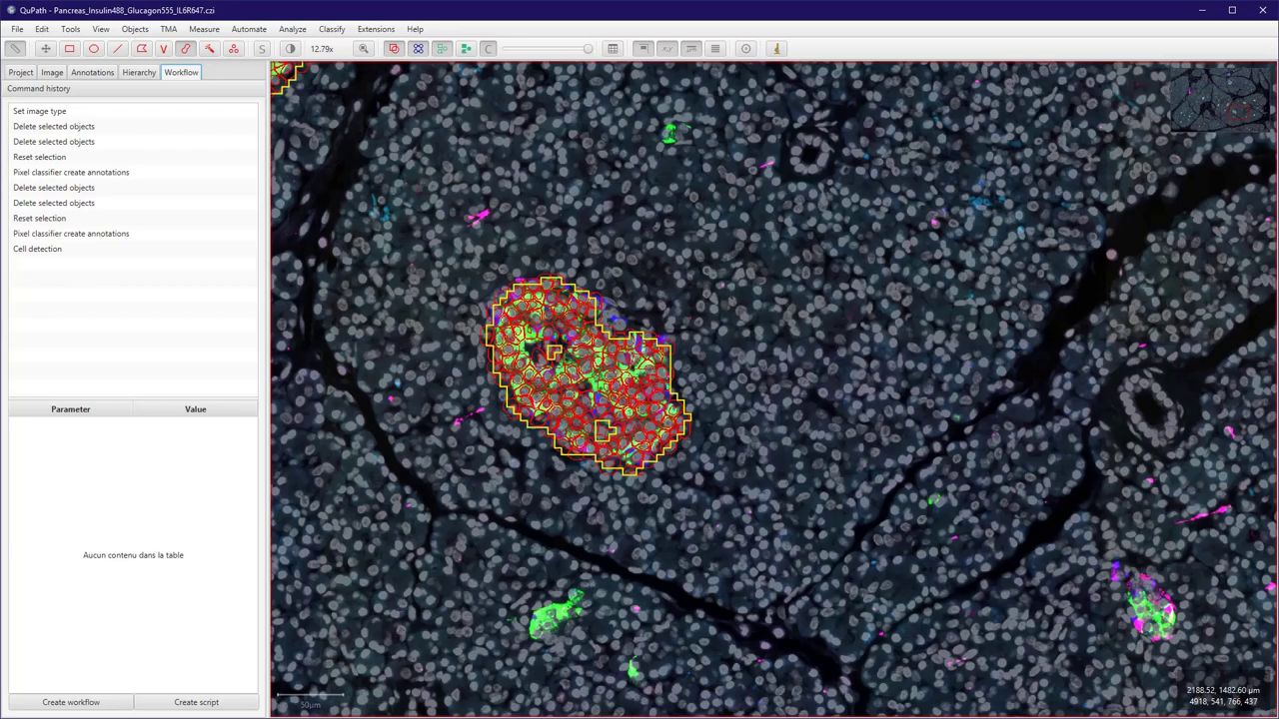
click(71, 233)
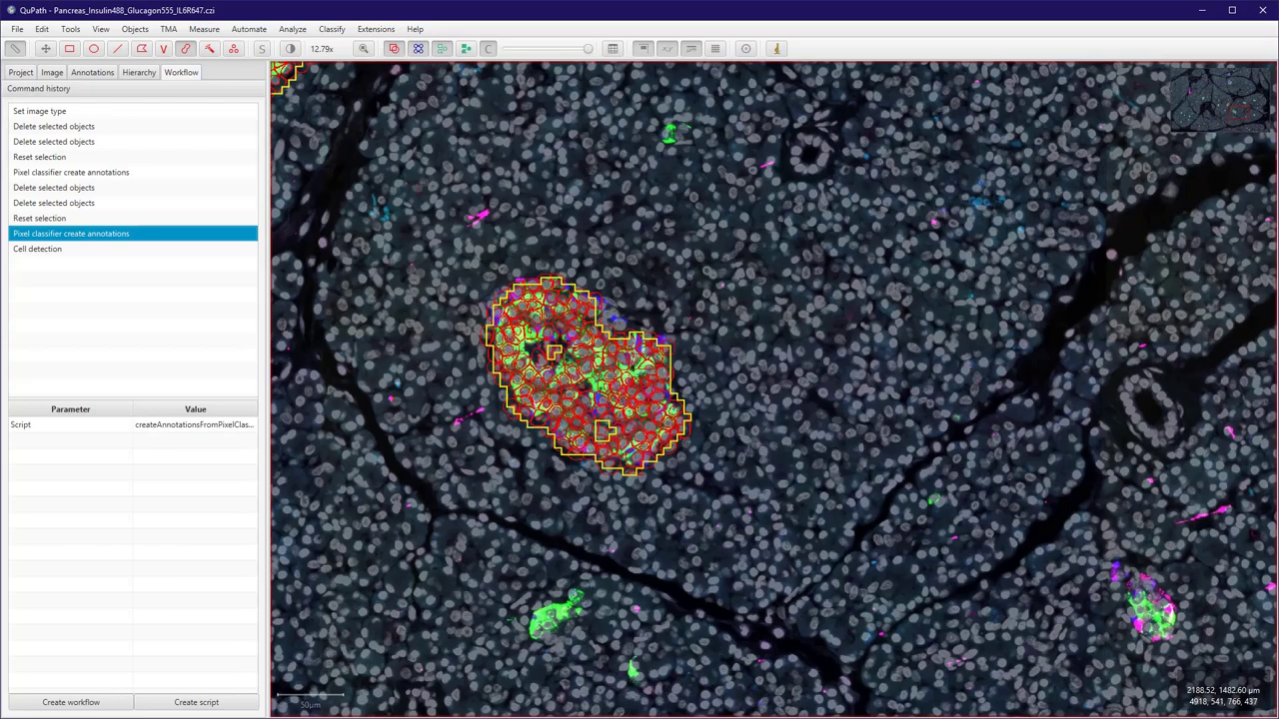
click(71, 249)
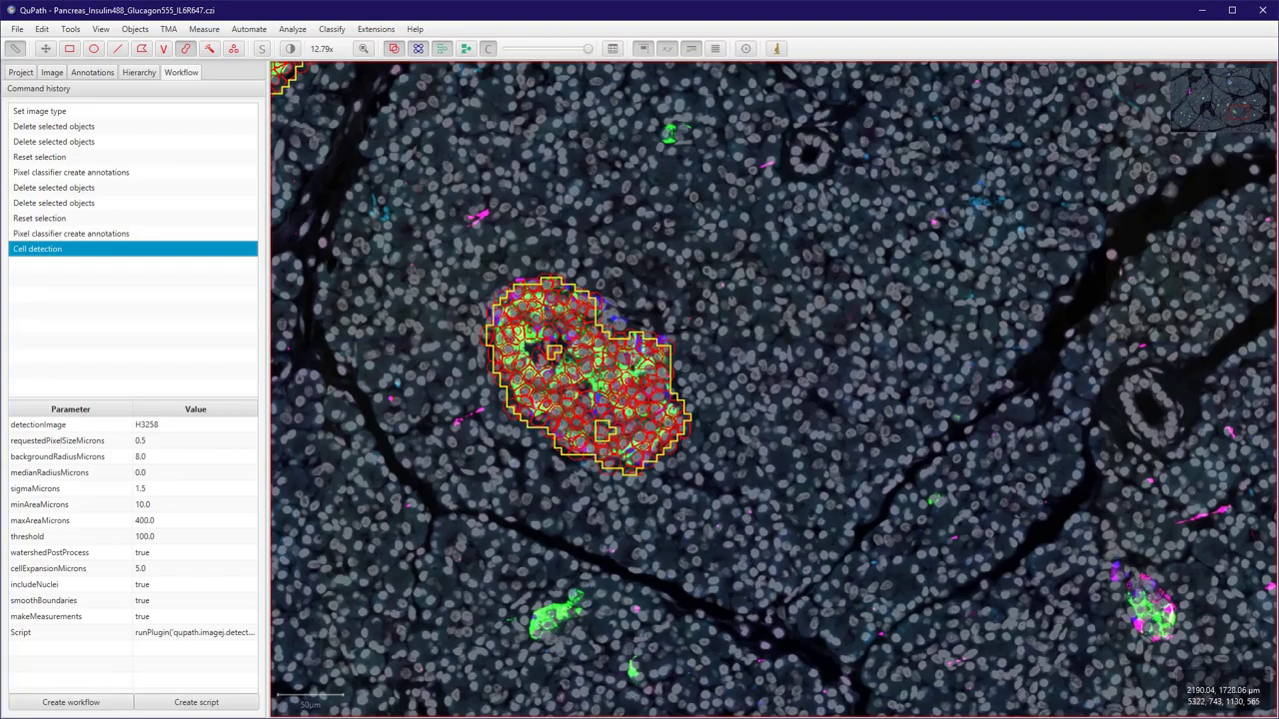
Step: Create an editable workflow from the command history and check its final annotation and cell detection steps
click(70, 703)
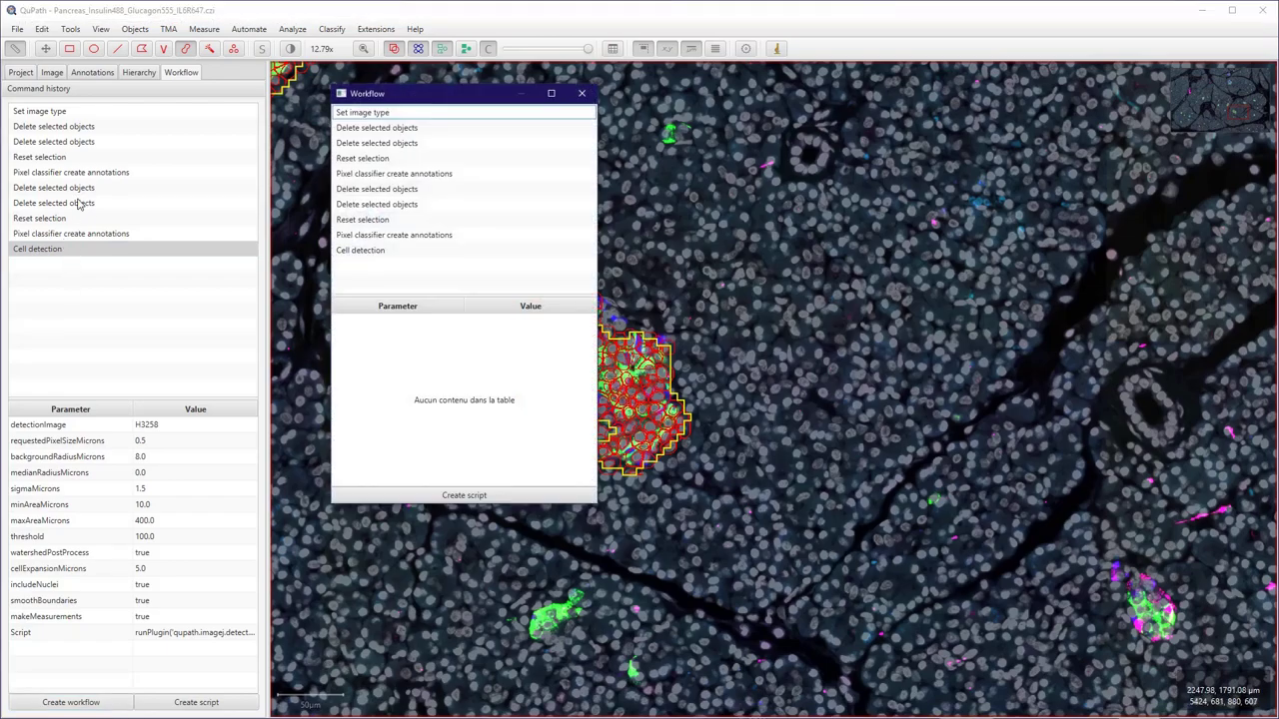
click(393, 235)
click(393, 250)
Step: Remove all workflow steps from Set image type through the last Reset selection, keeping the final pixel classifier and cell detection steps
key(Up)
key(Up)
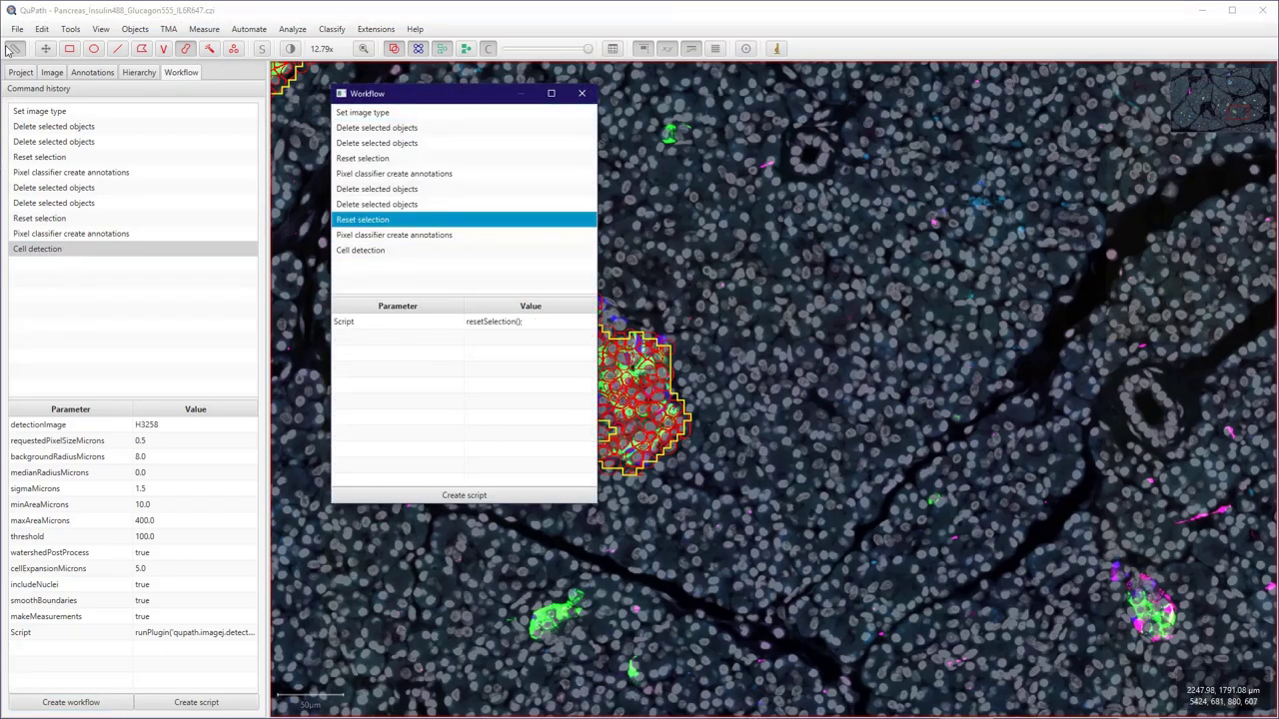
key(shift+Home)
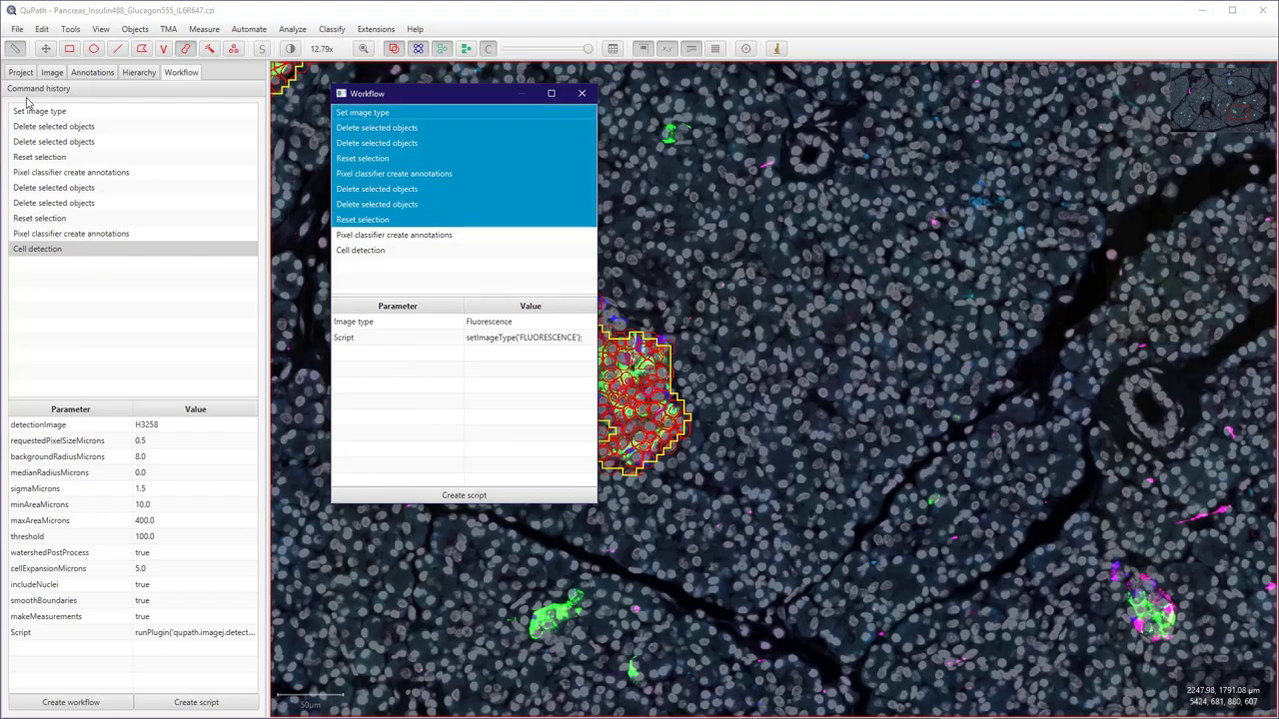
key(shift+F10)
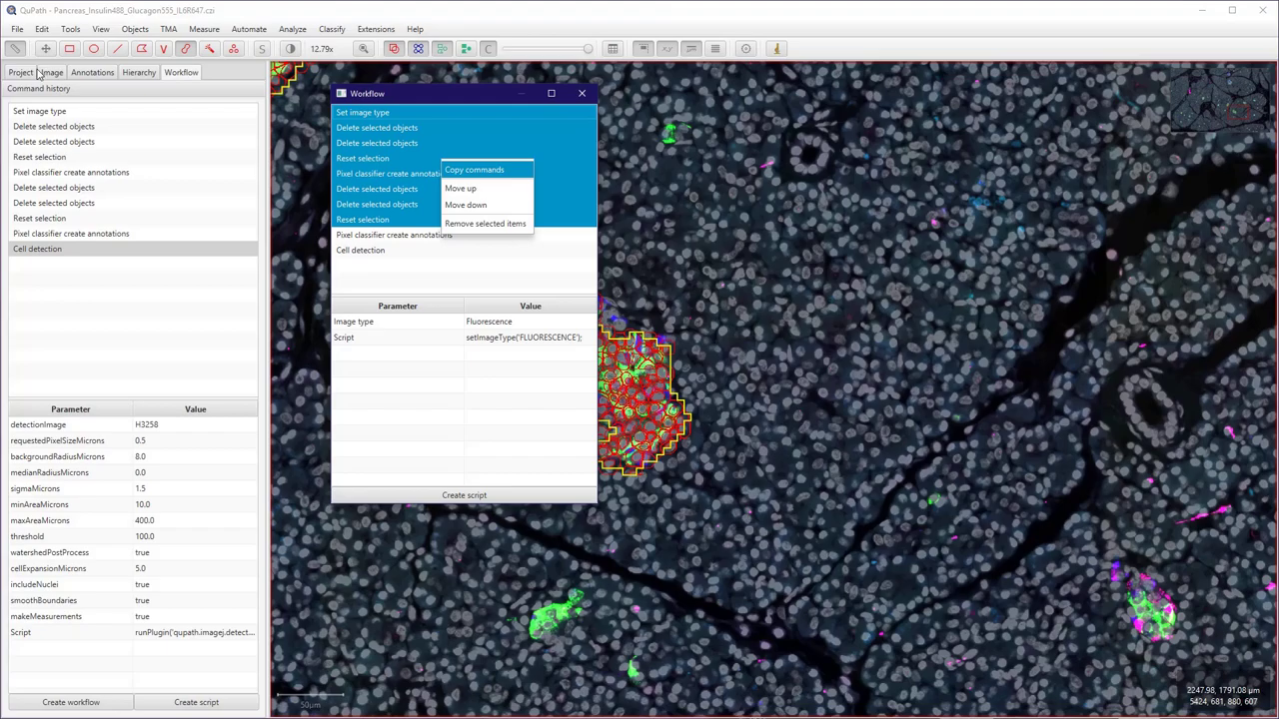
click(362, 218)
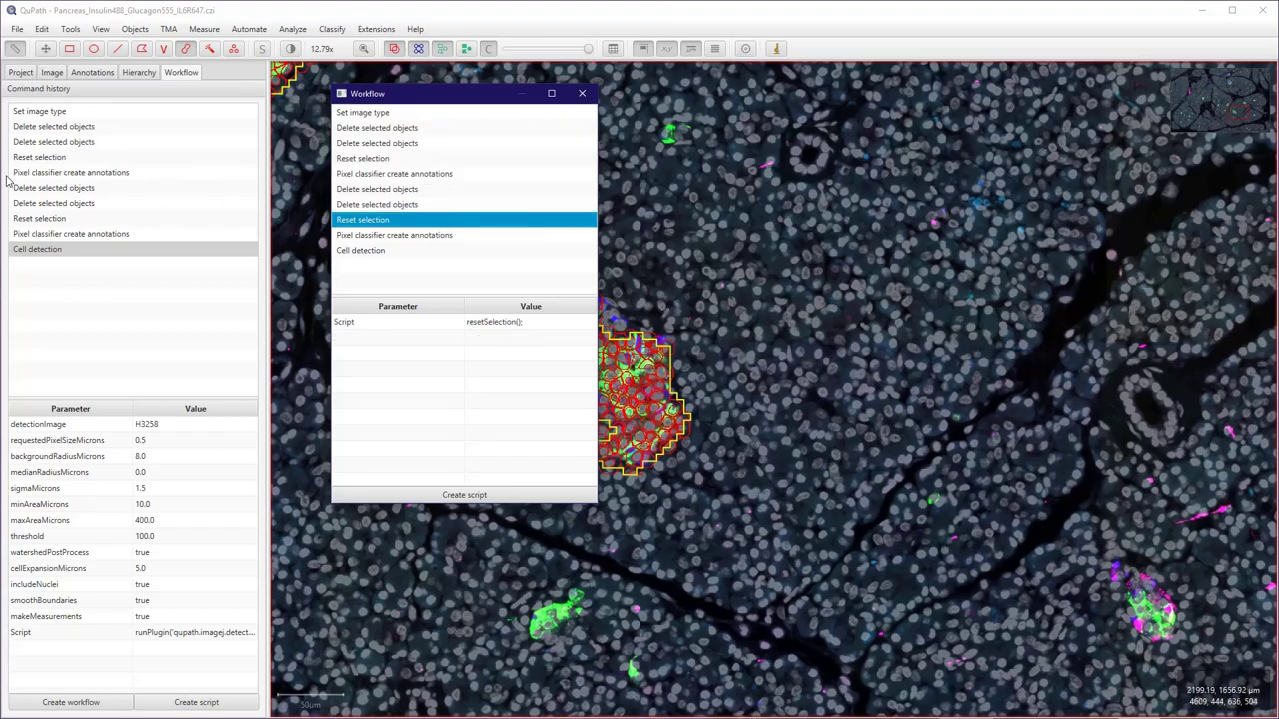
shift+click(363, 112)
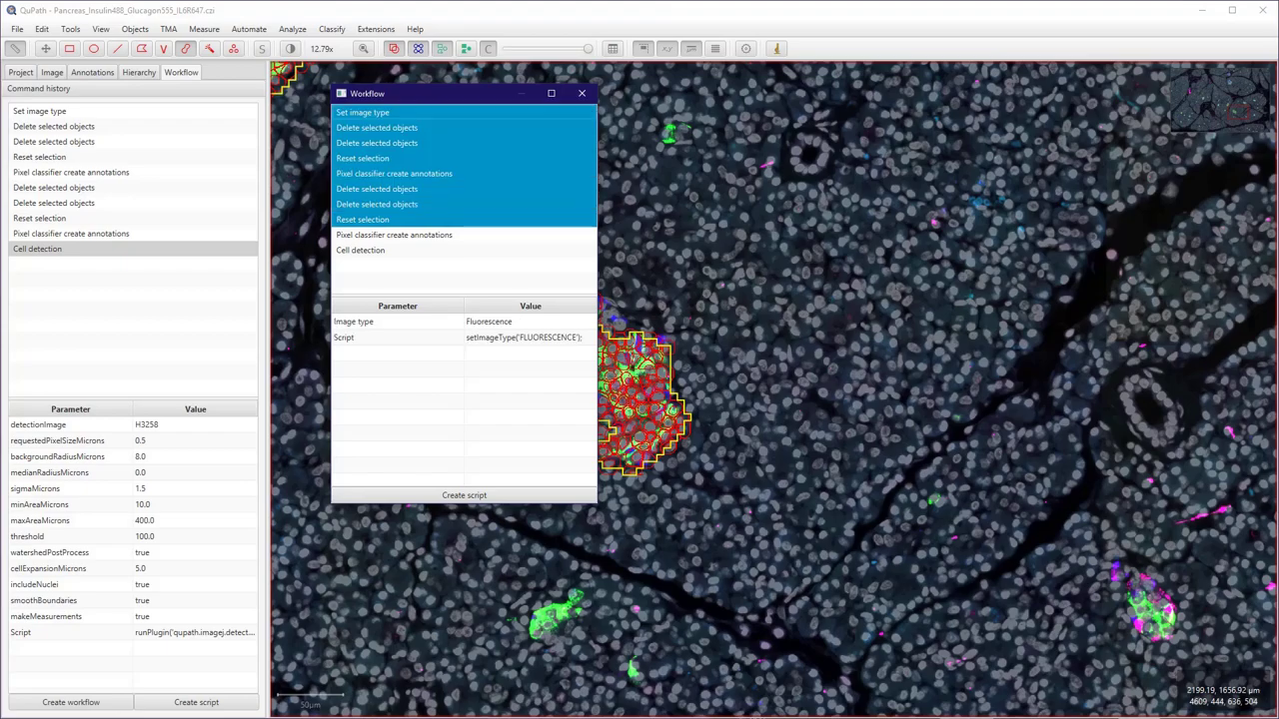
right_click(413, 177)
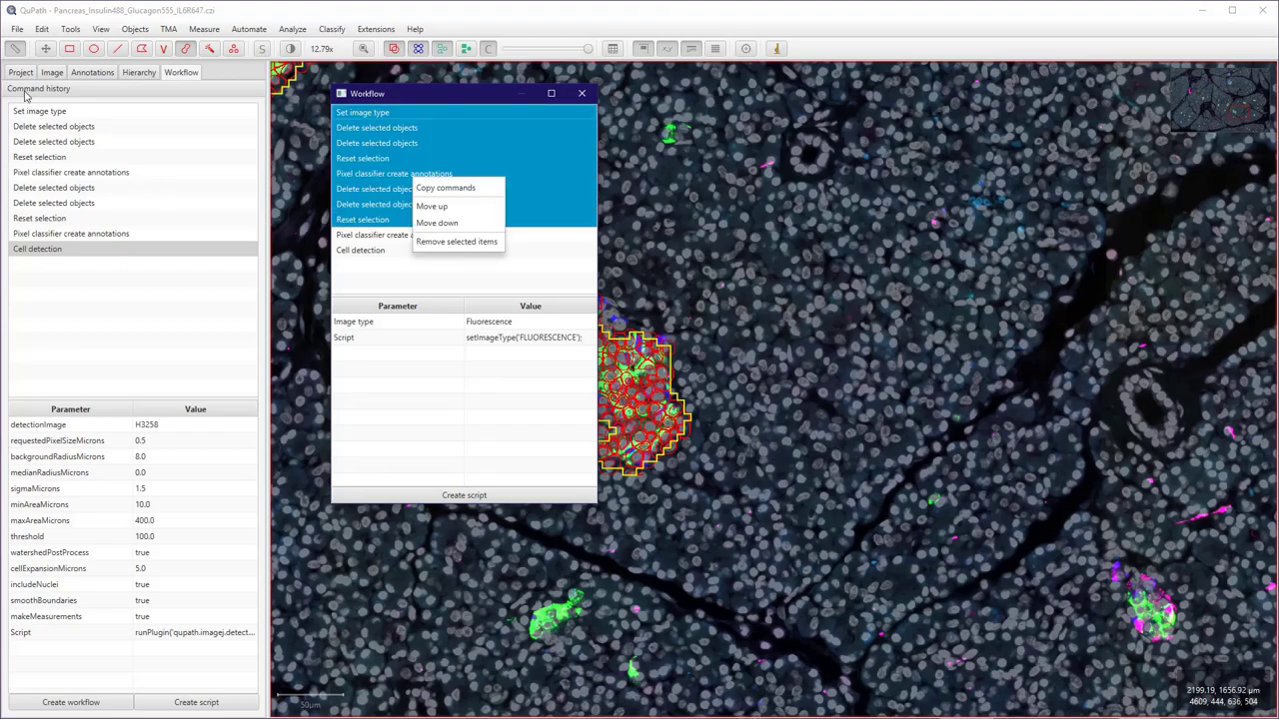
key(Down)
key(Down)
key(Down)
key(Down)
key(Return)
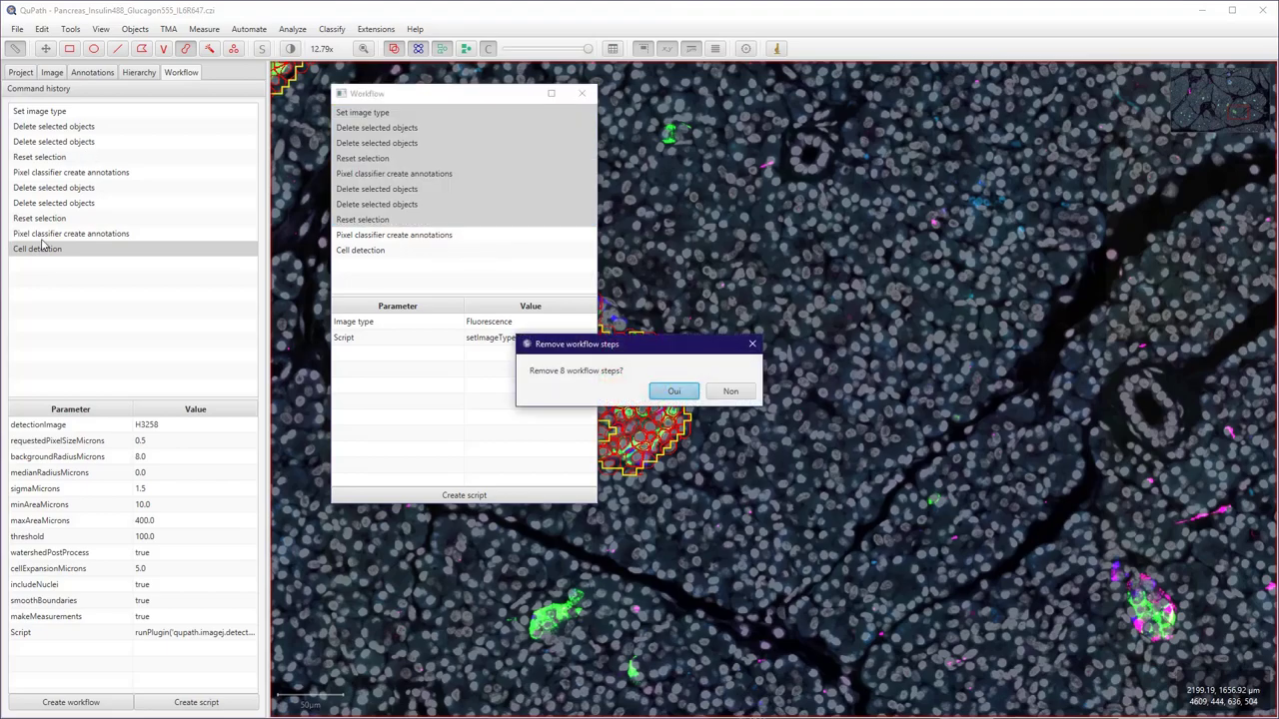
key(Return)
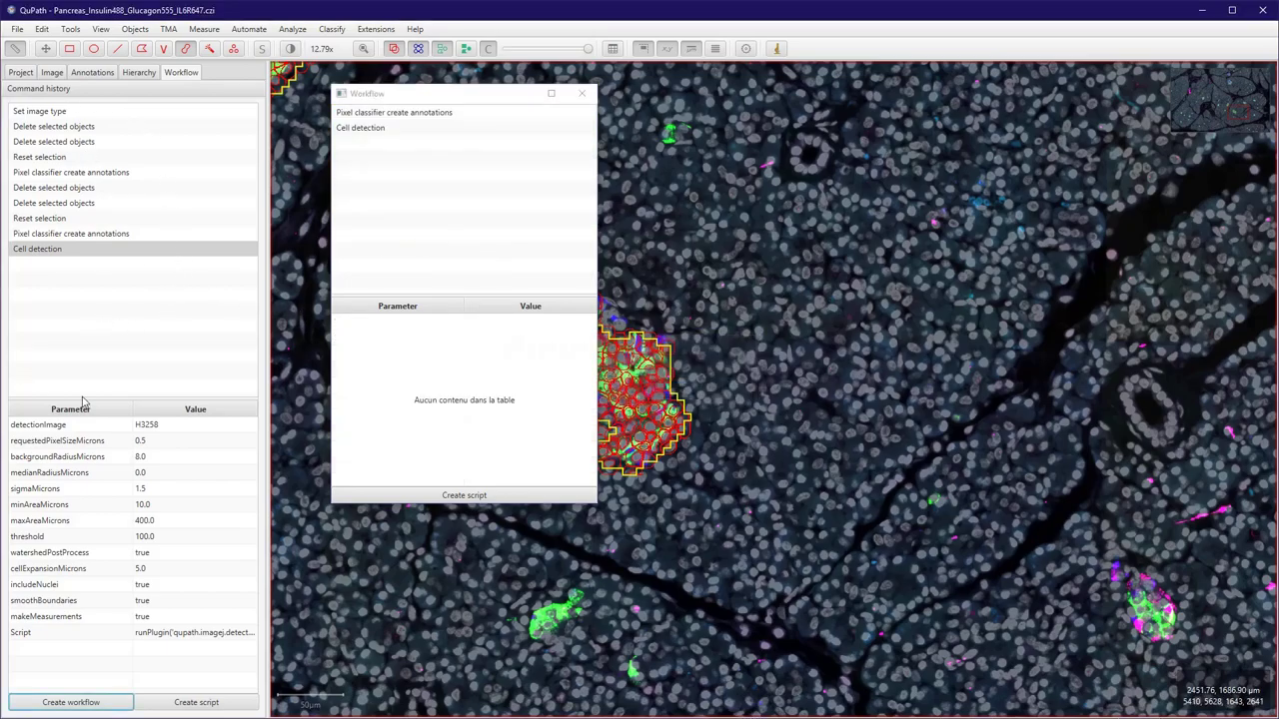
Step: Generate a script from the trimmed workflow and save it as myscript in the project's scripts folder, closing both windows
click(463, 495)
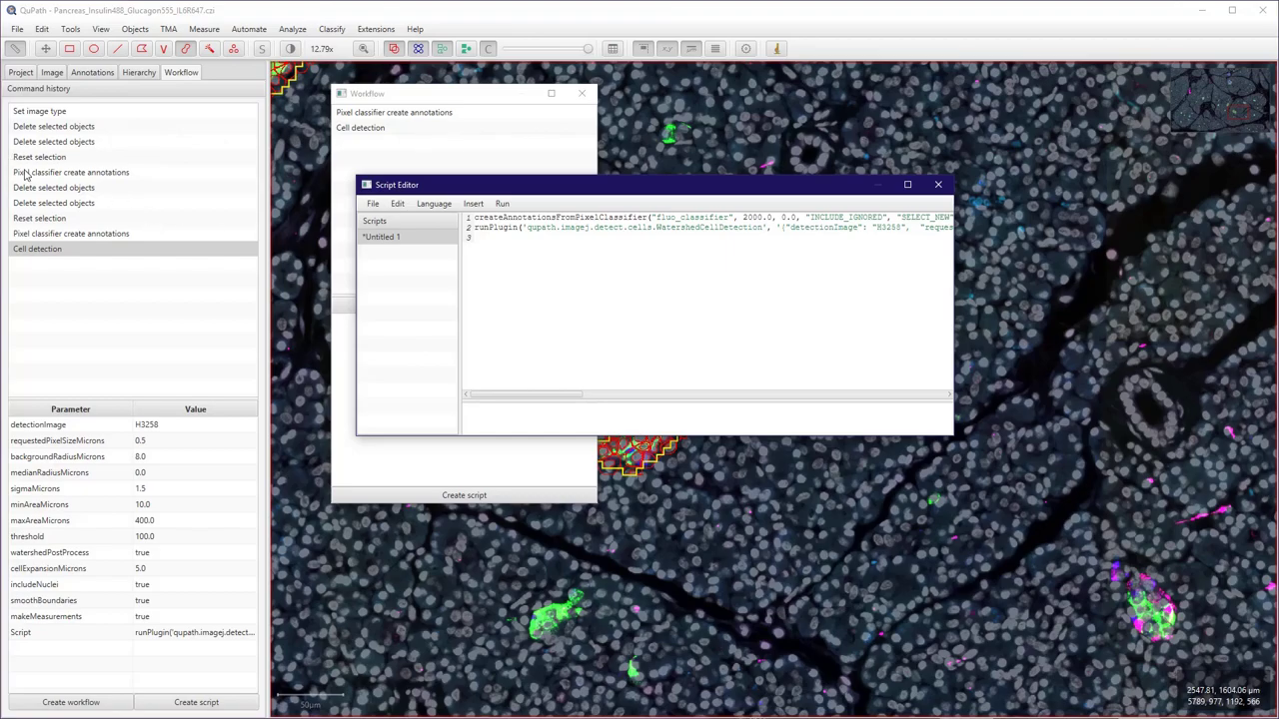
click(373, 204)
key(Down)
key(Down)
key(Down)
key(Down)
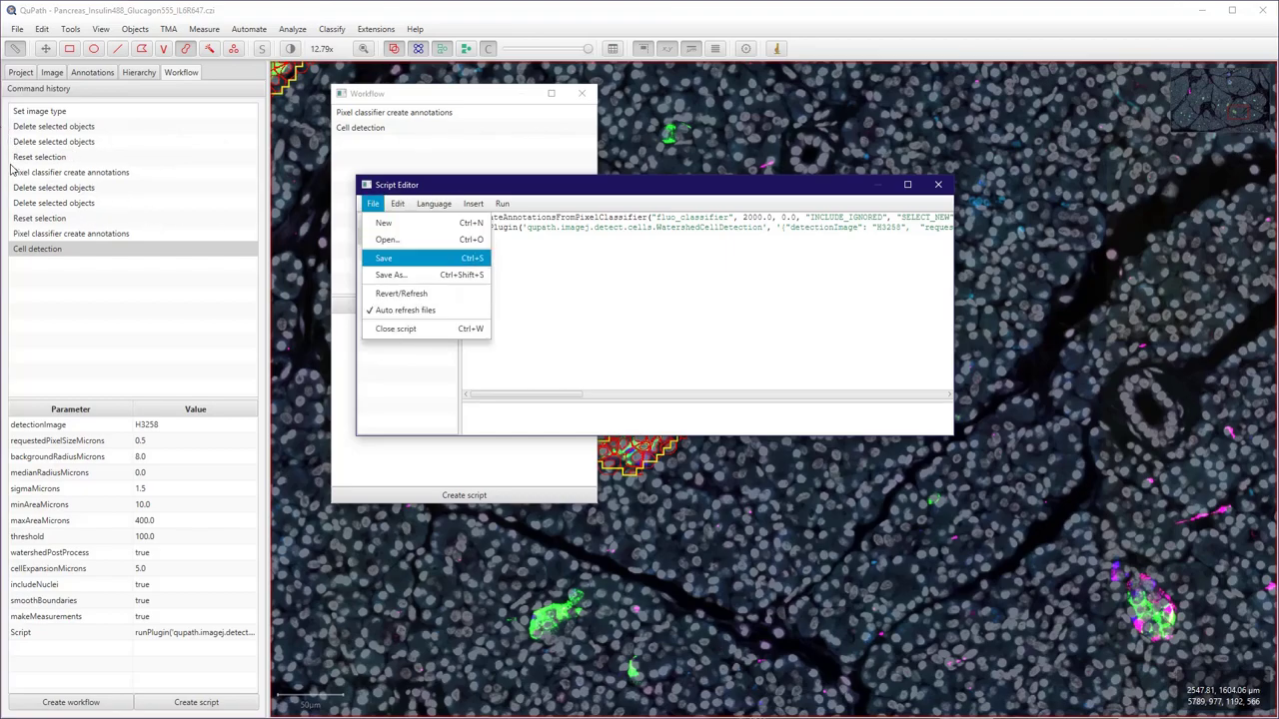
key(Return)
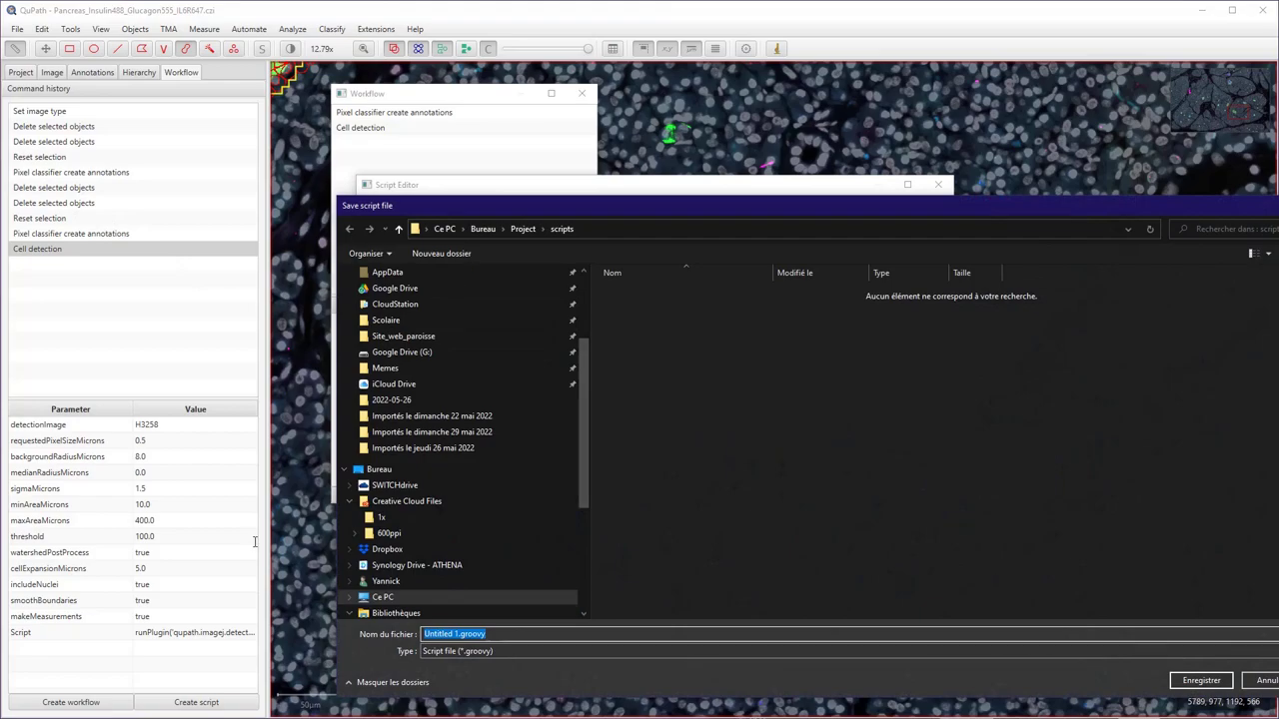
click(68, 552)
key(shift+Home)
text(myscript)
key(Return)
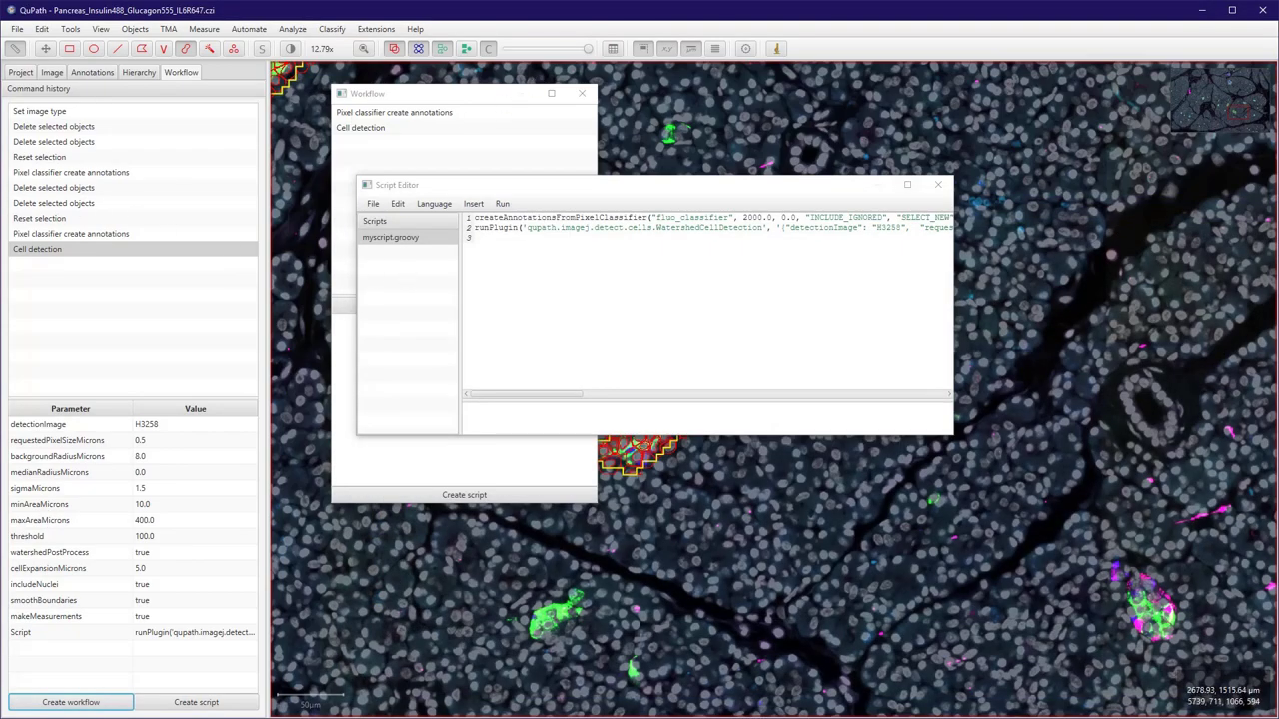
click(937, 184)
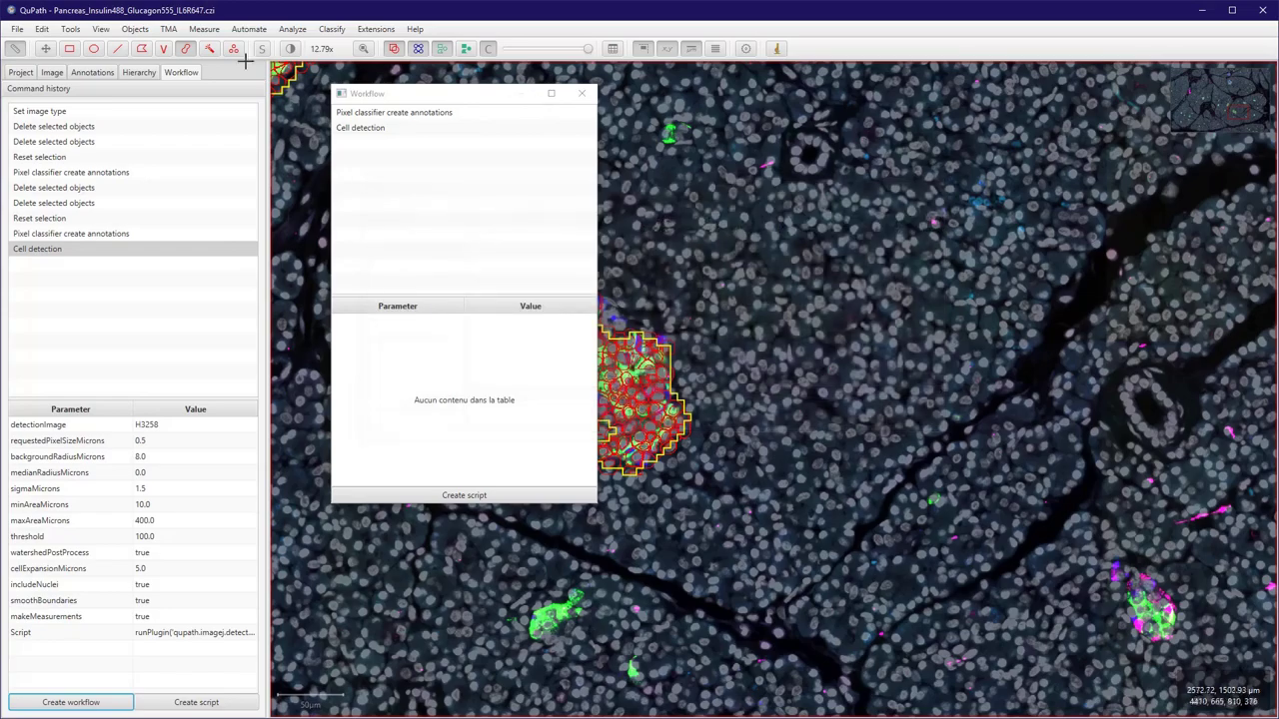
click(582, 93)
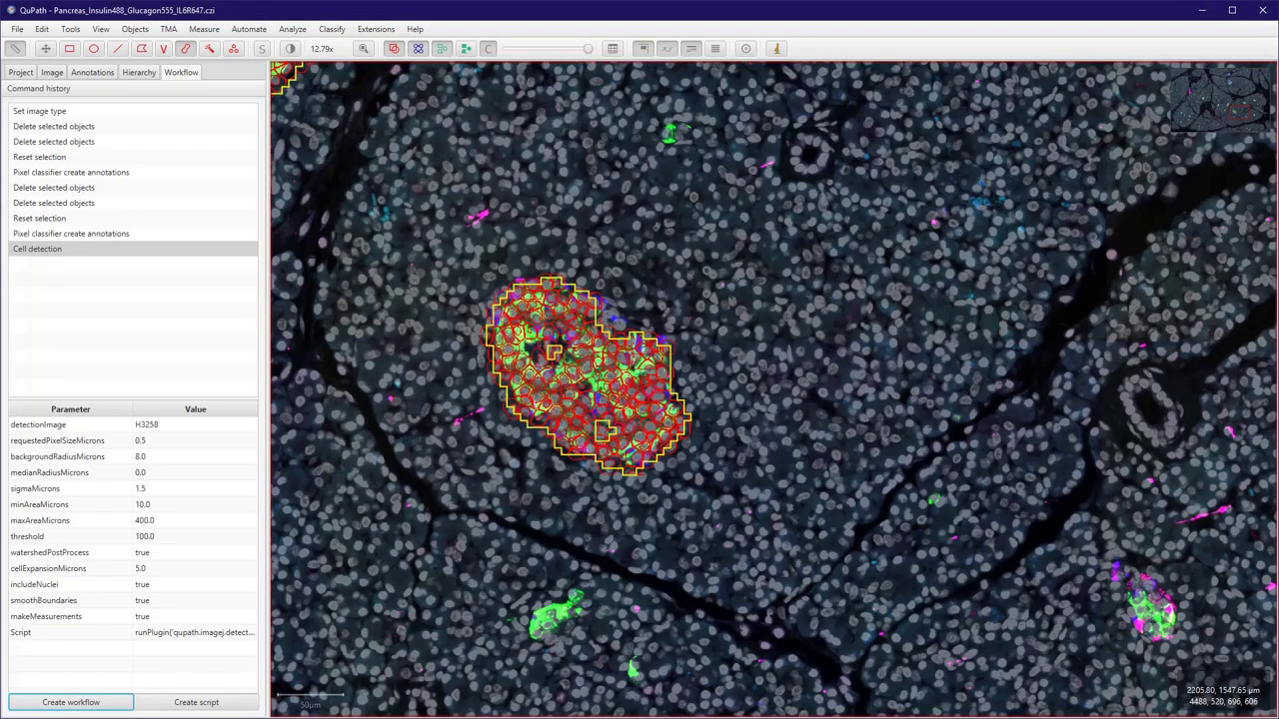
Step: Delete the Region* annotation from the fluorescence image without keeping its descendant objects
click(20, 72)
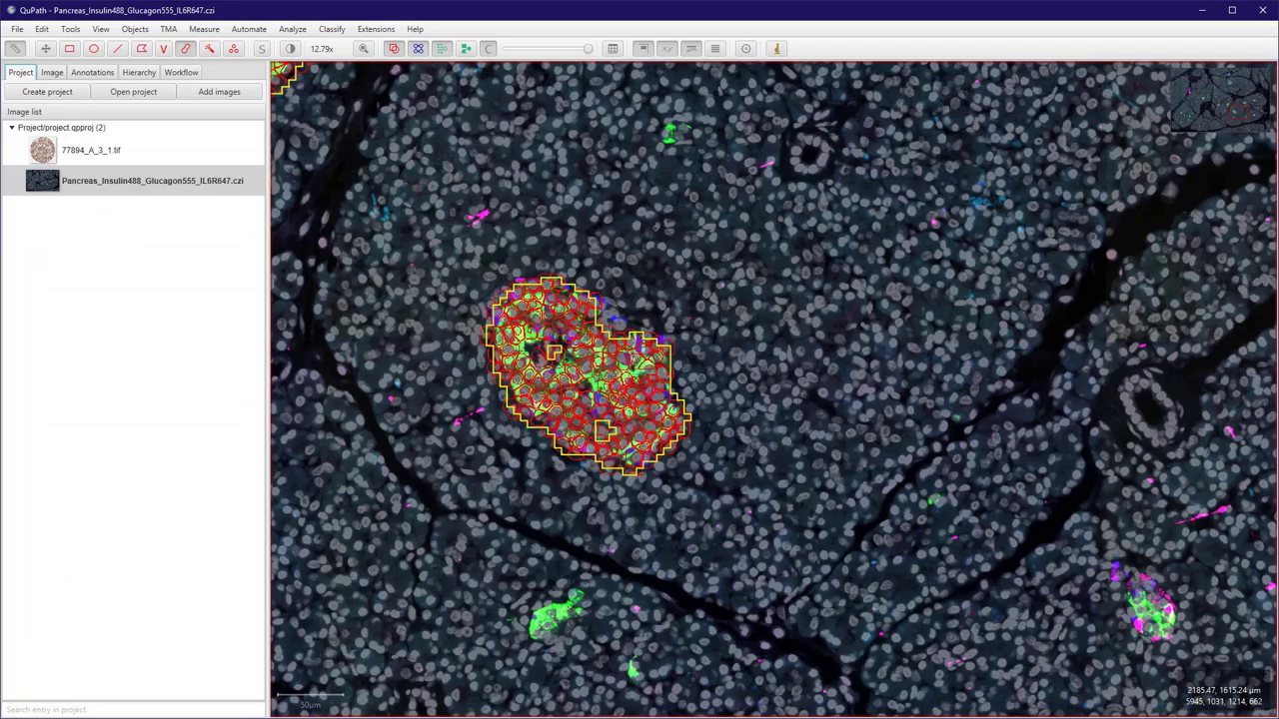
click(52, 72)
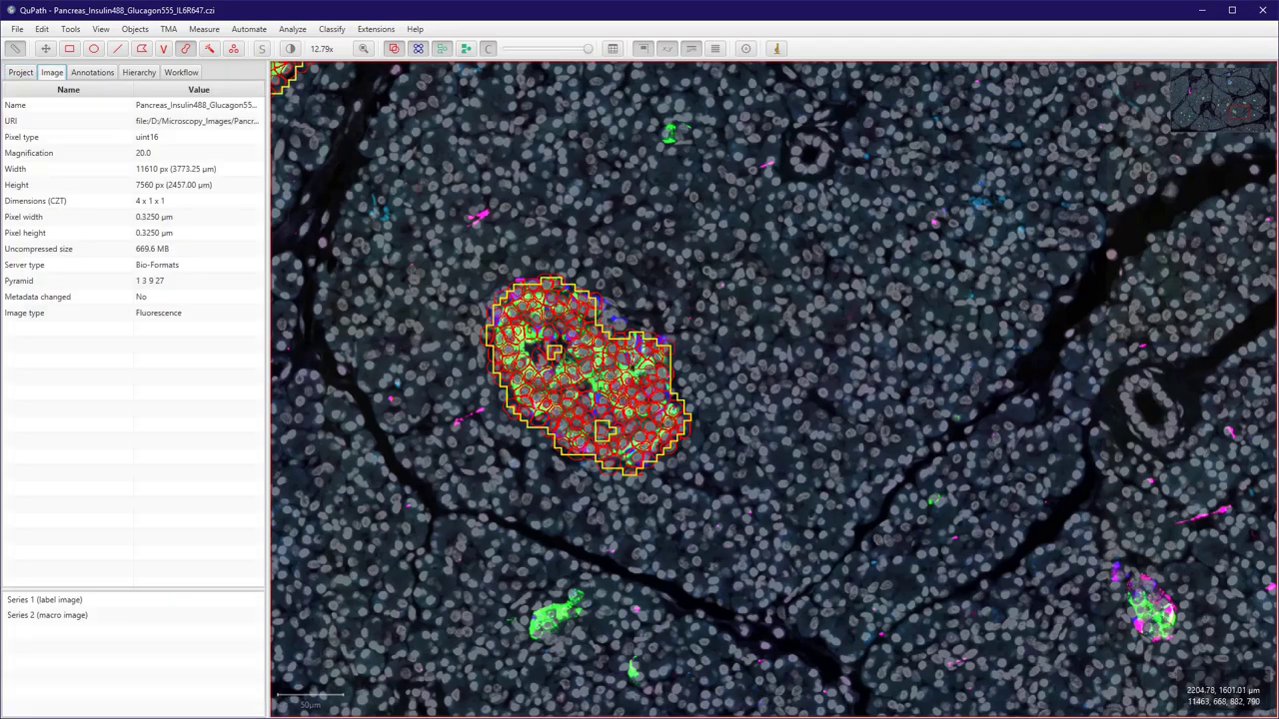
click(91, 72)
click(90, 387)
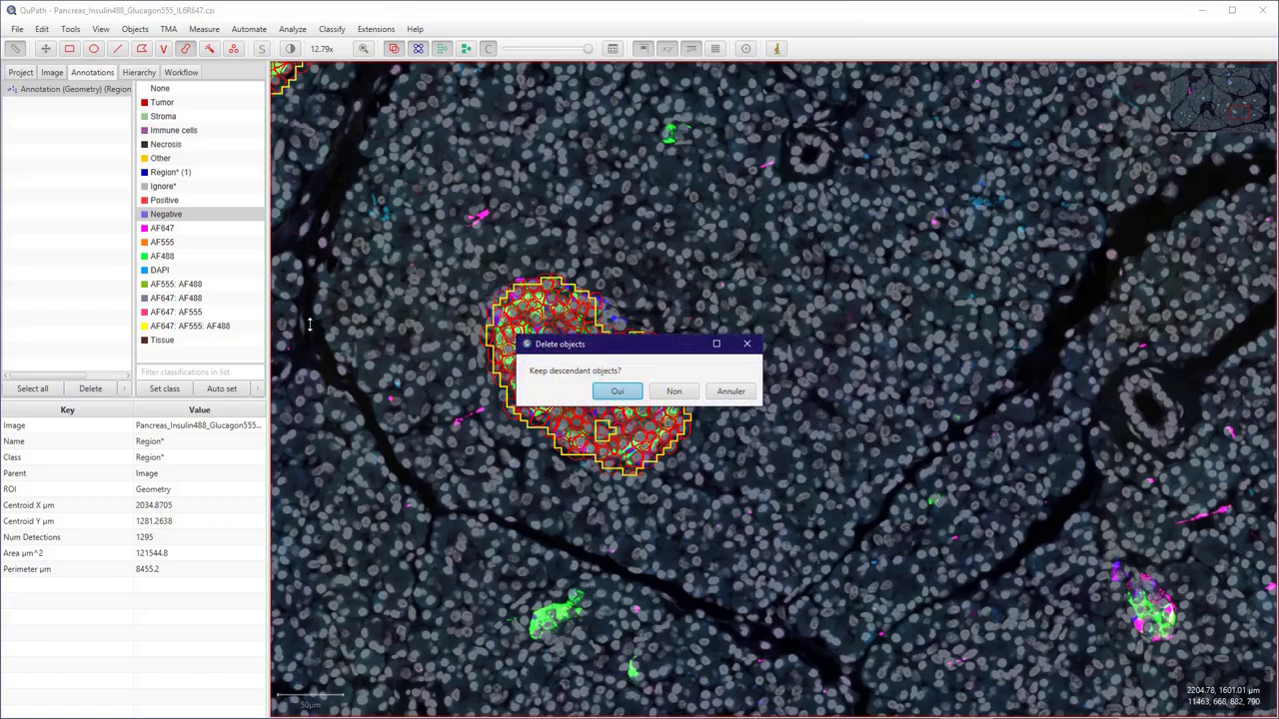
click(673, 391)
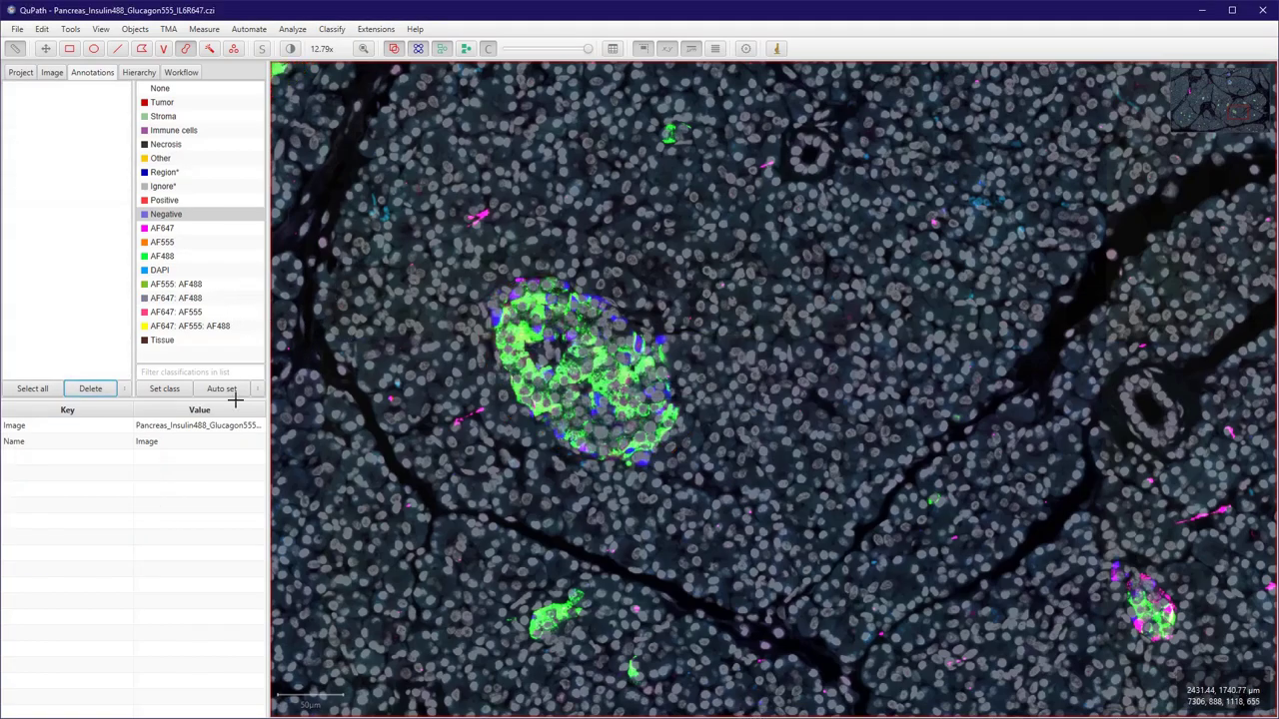
Step: Open the saved project script myscript in the script editor
scroll(762, 389, down, 5)
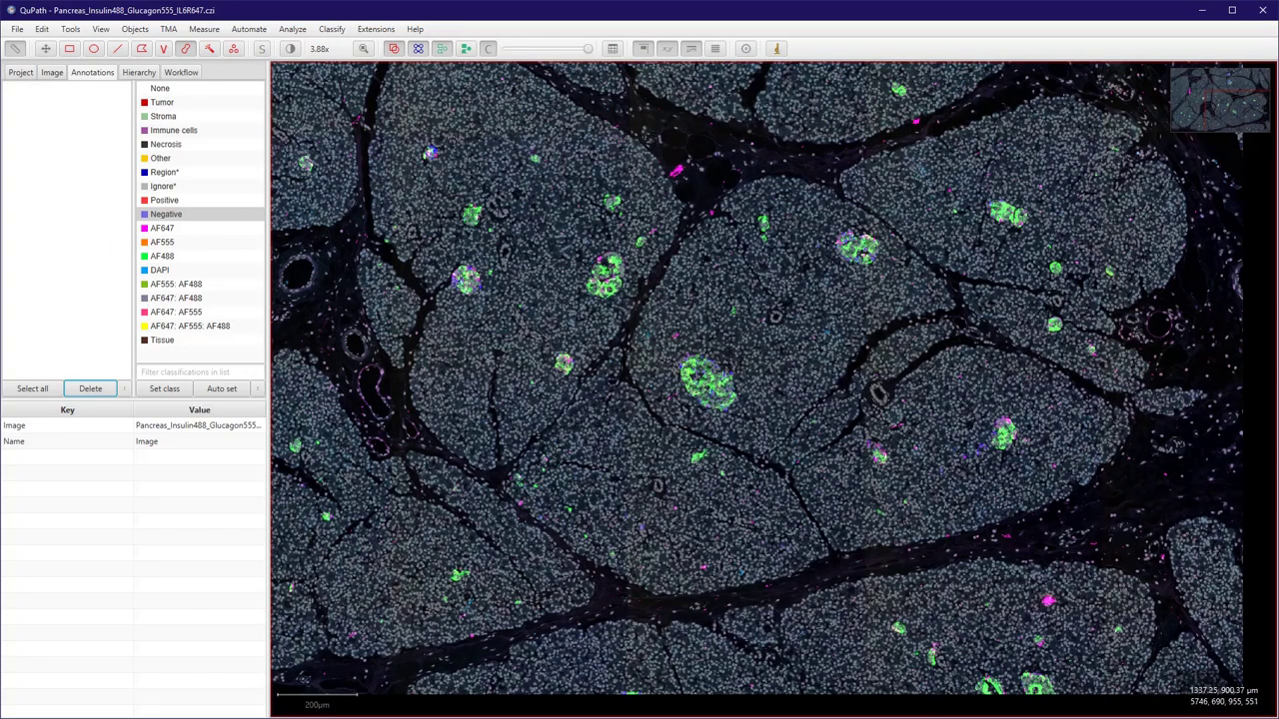
click(249, 29)
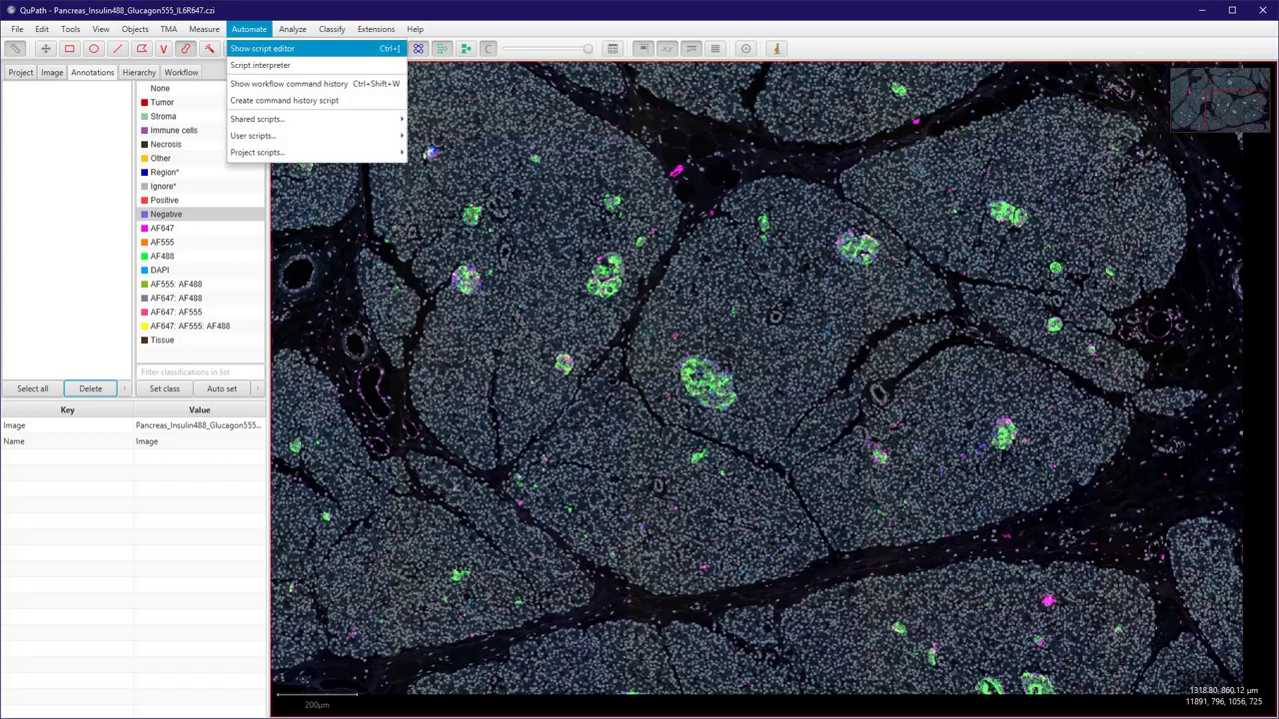
mouse_move(290, 152)
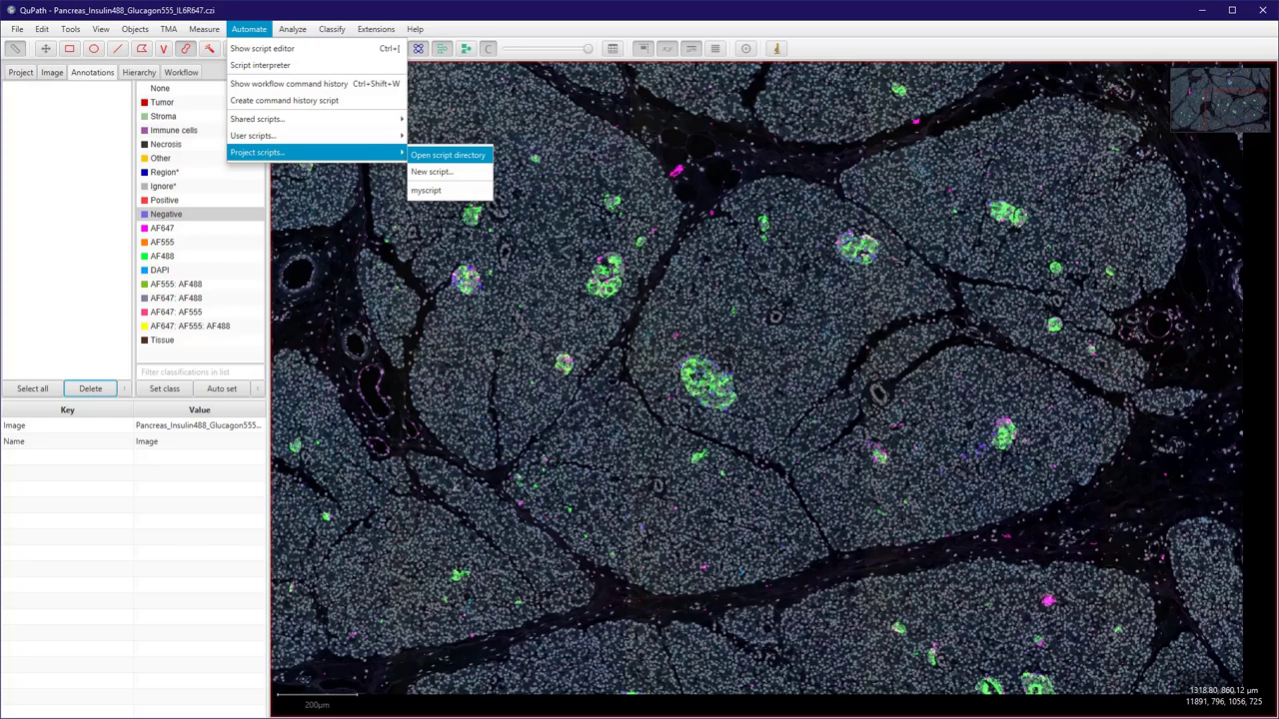
key(Down)
key(Down)
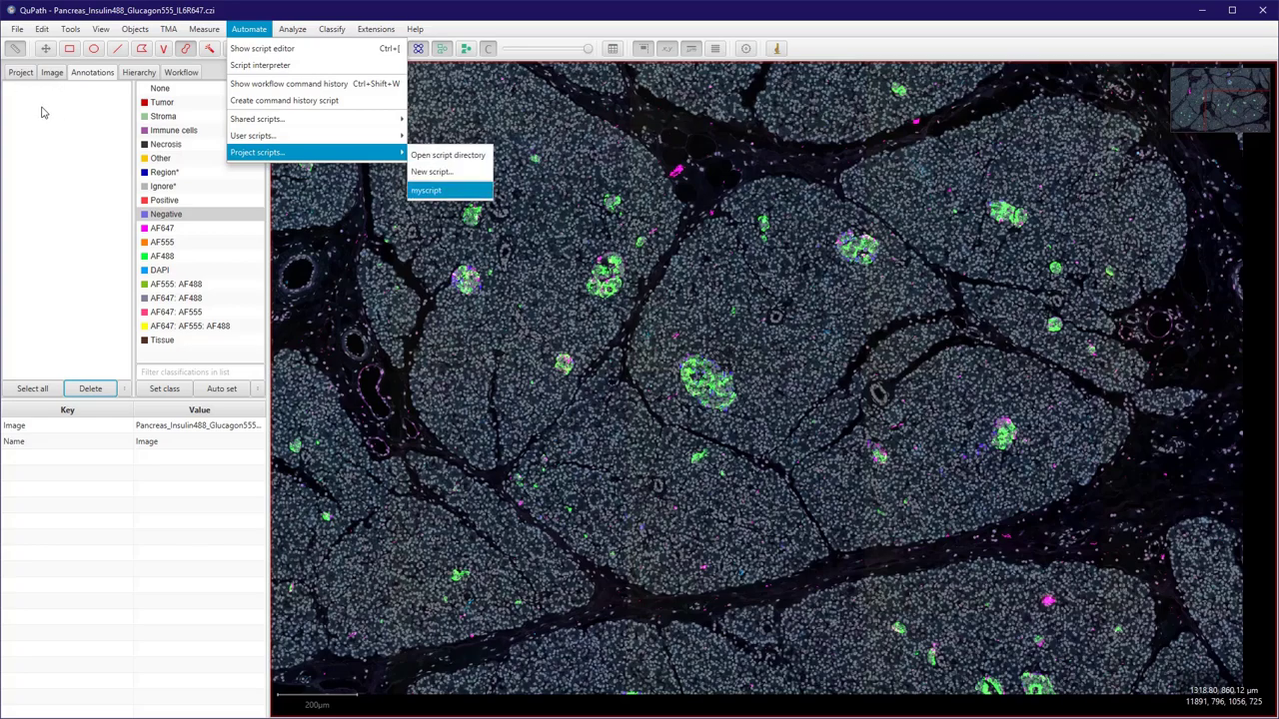
key(Return)
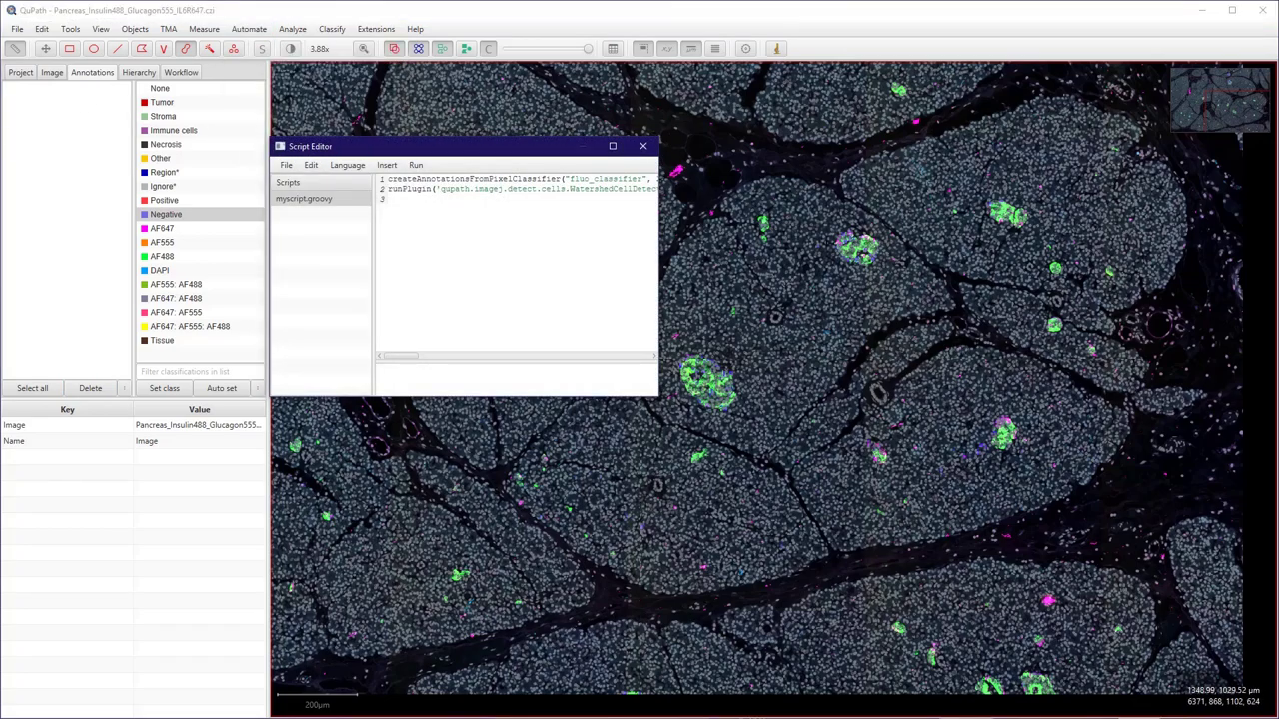
Step: Run myscript on the current image, check the recreated islet annotation and cells, and close the script editor
key(alt+r)
key(Down)
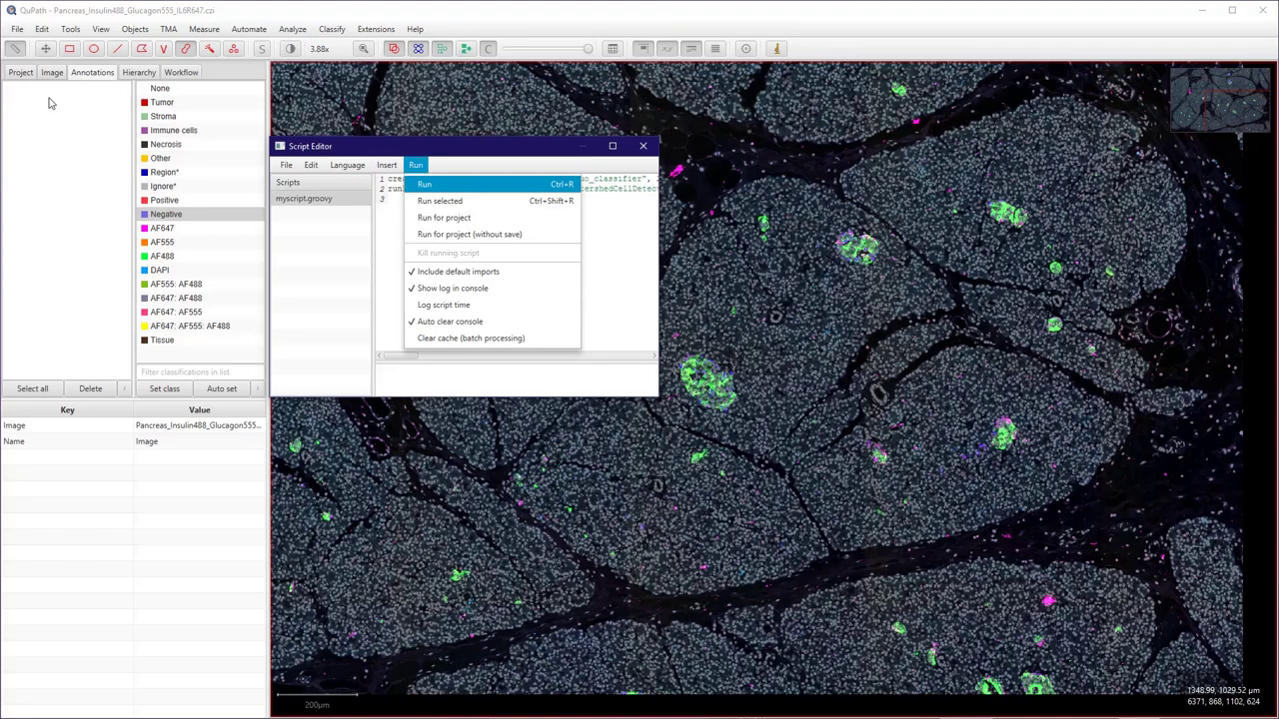
key(Return)
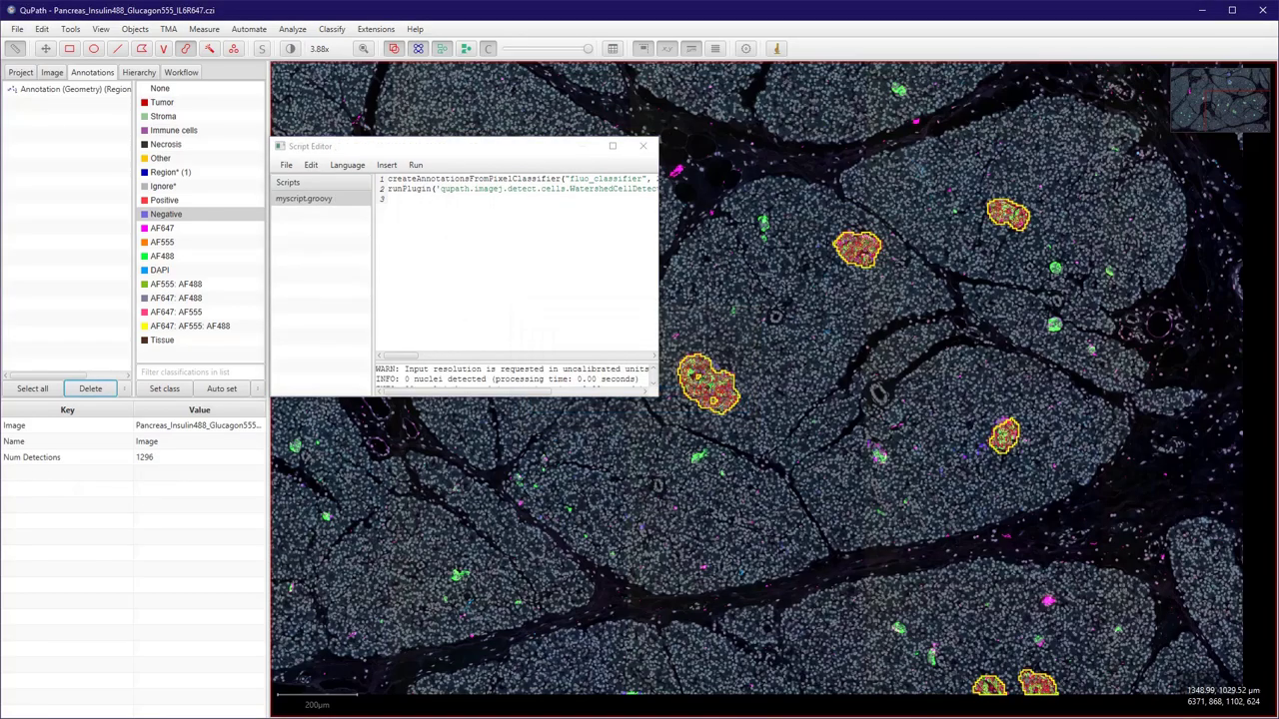
scroll(345, 300, up, 5)
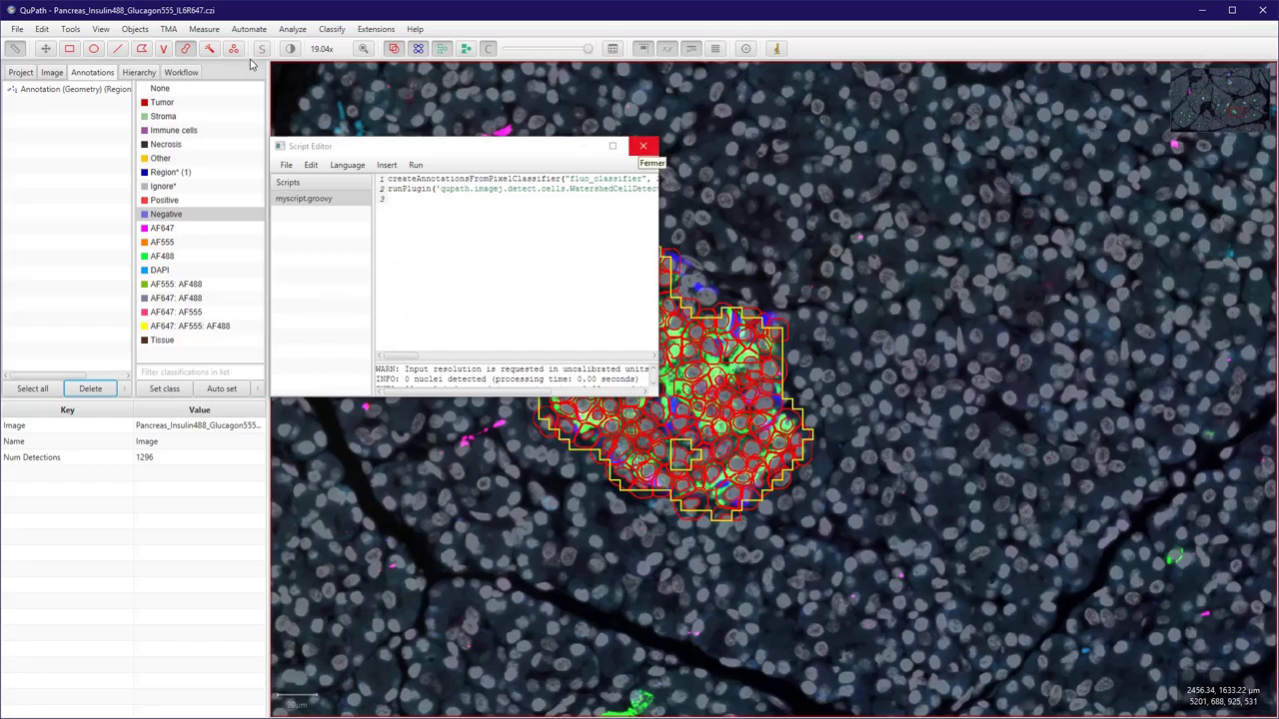
click(642, 146)
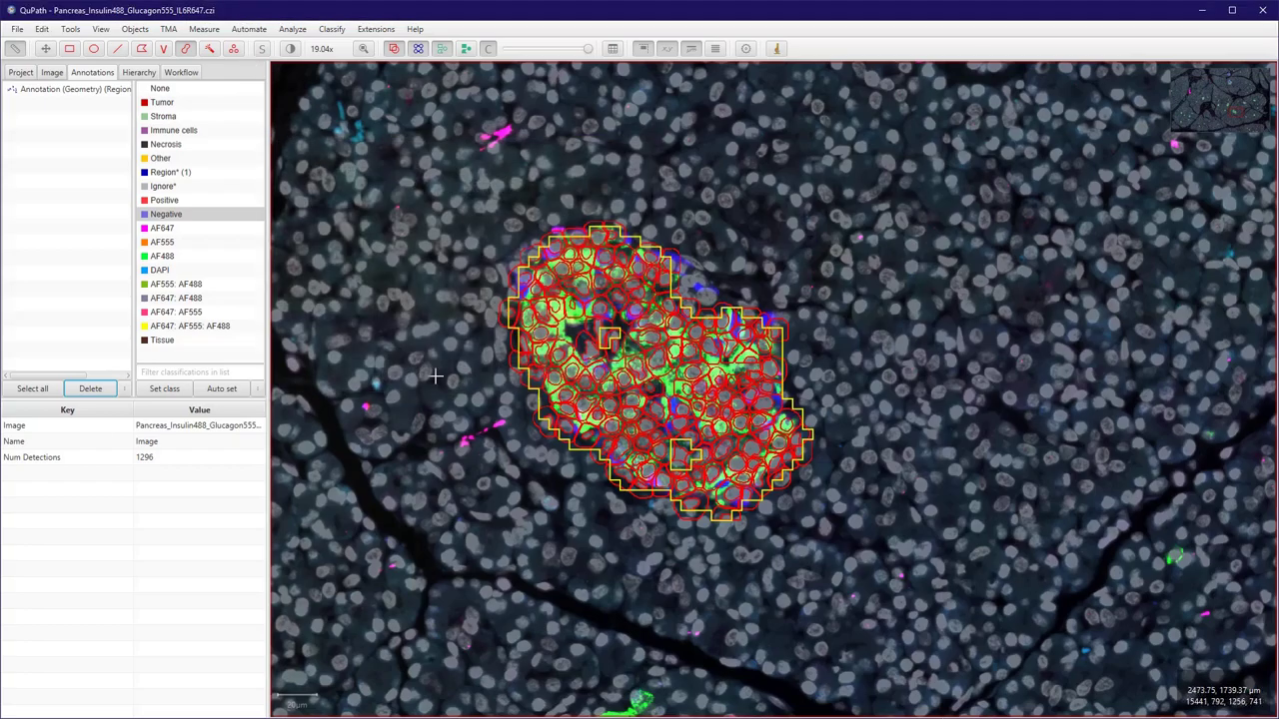
Step: Split the combined Region* geometry annotation into separate annotations for the individual islets
scroll(296, 301, down, 4)
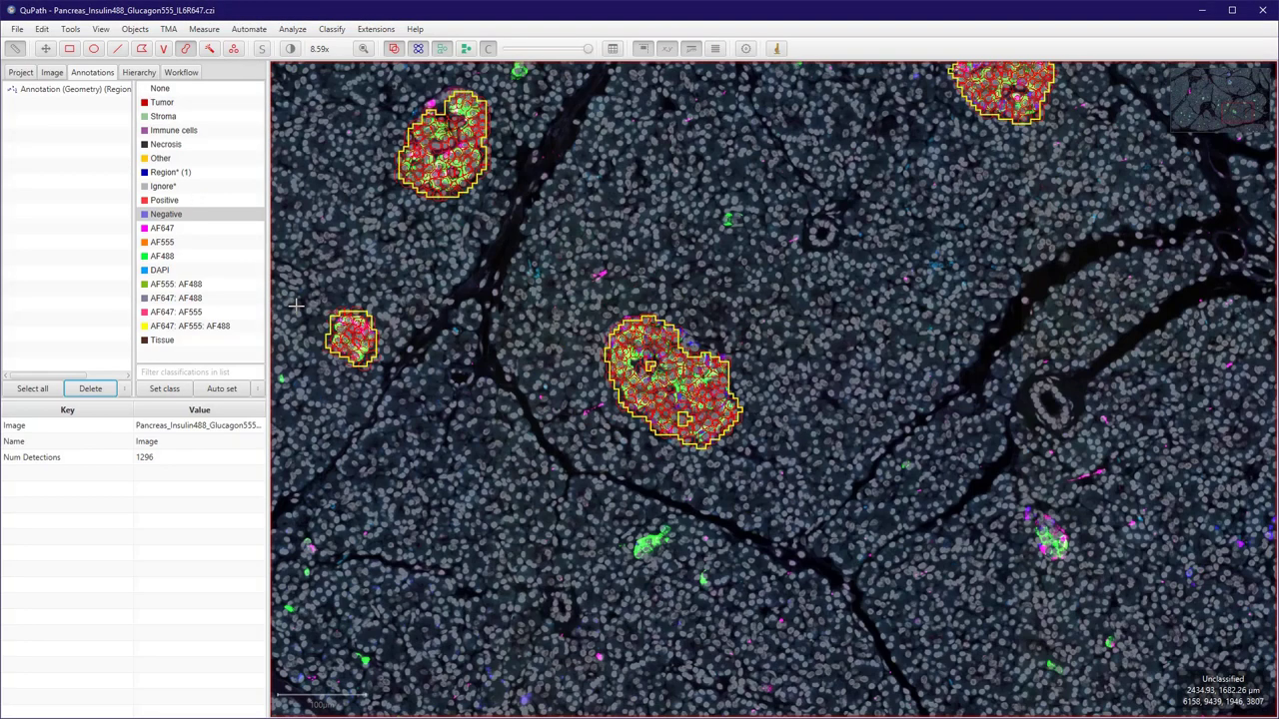
scroll(530, 284, down, 5)
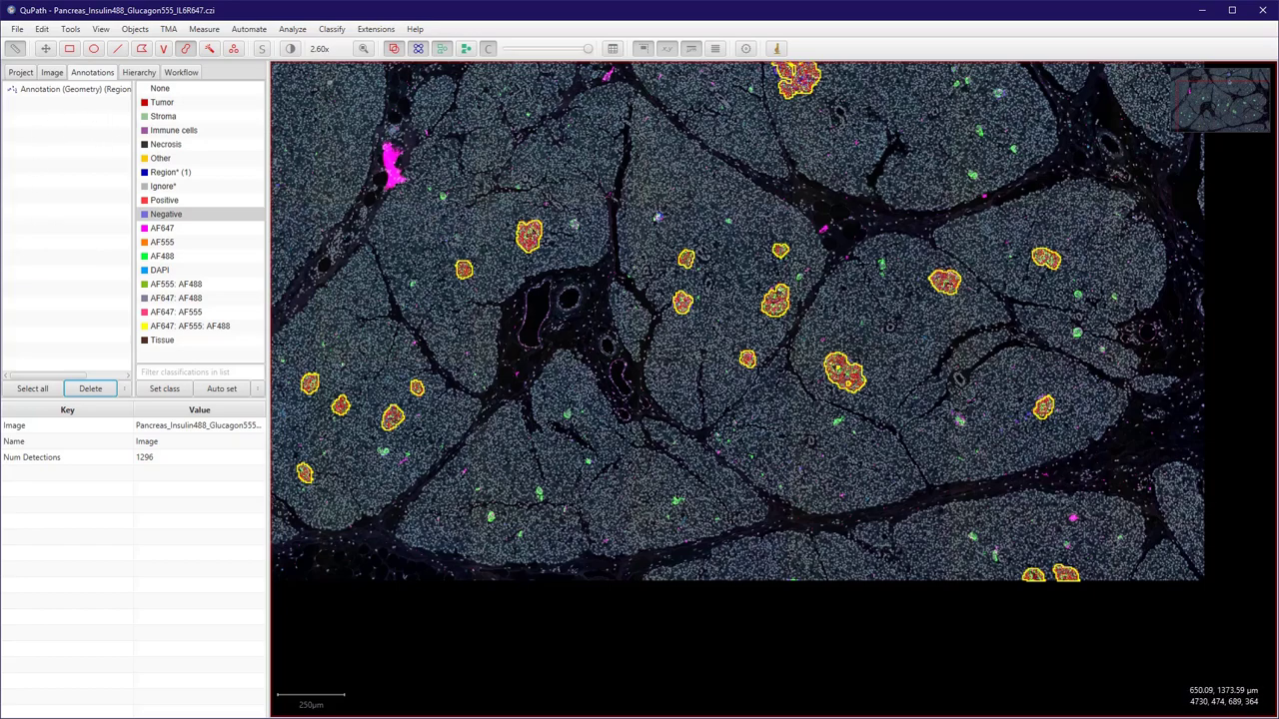
click(41, 90)
right_click(43, 92)
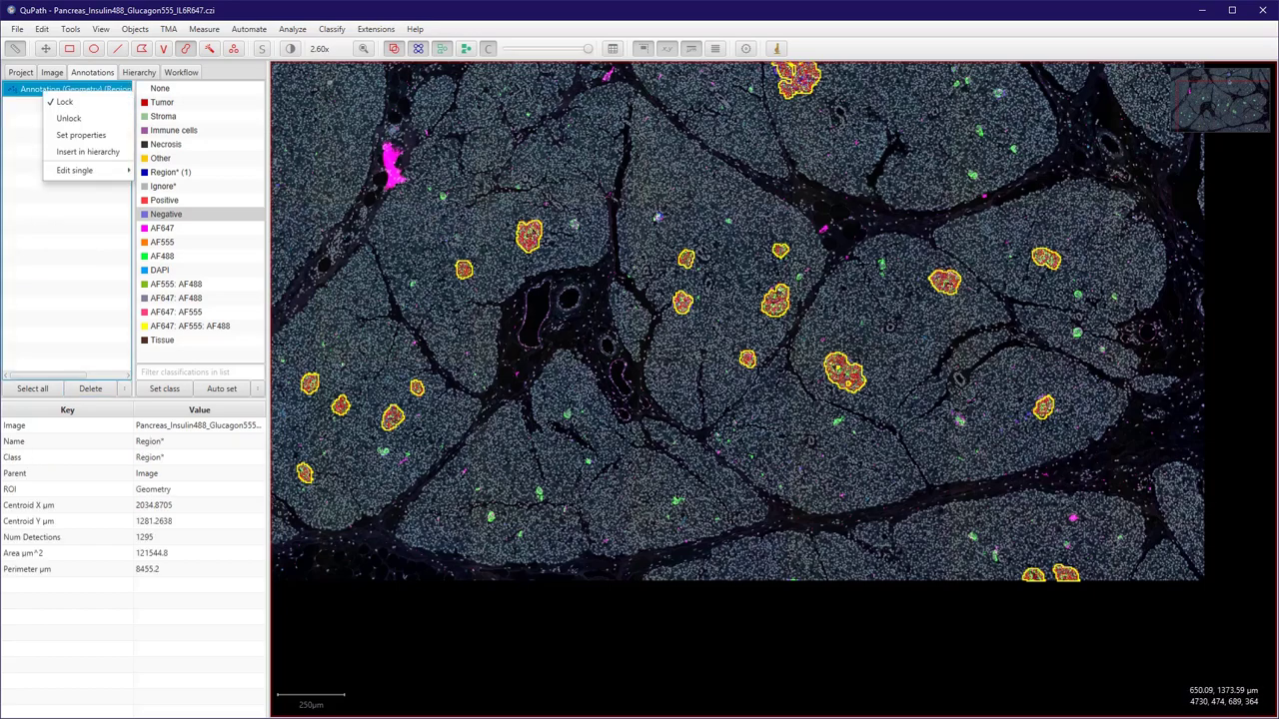
mouse_move(75, 169)
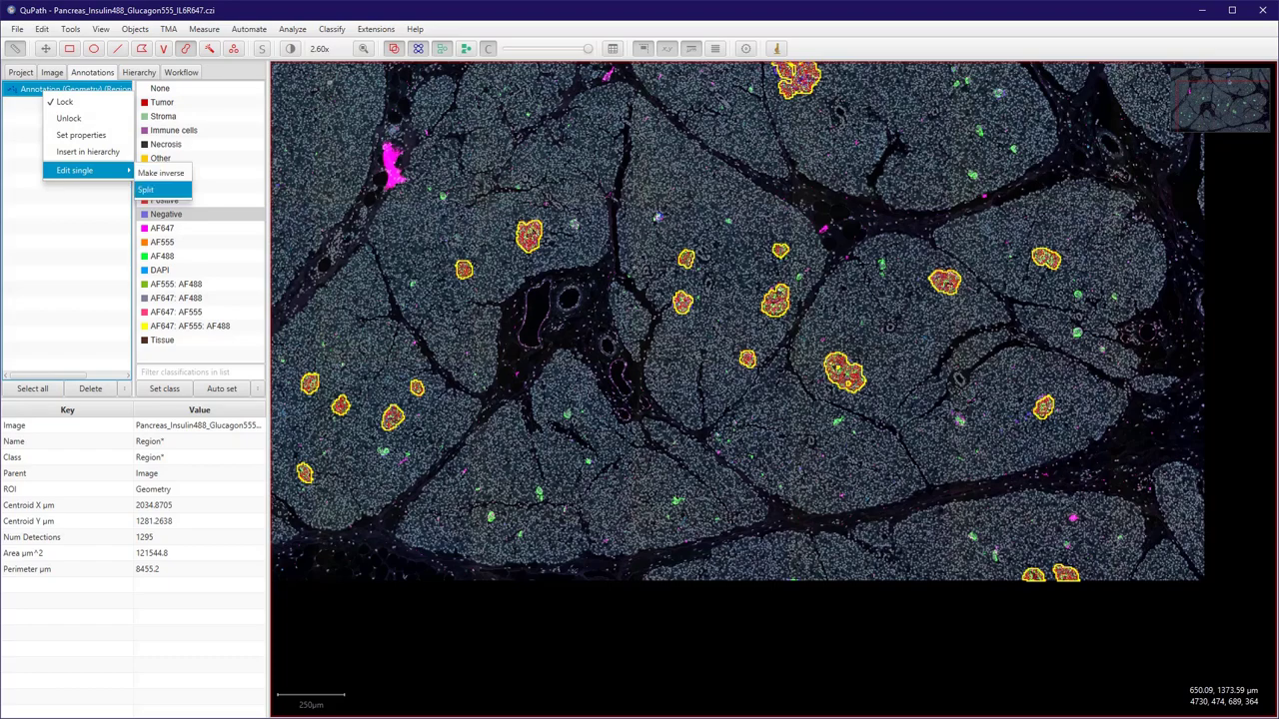
click(150, 189)
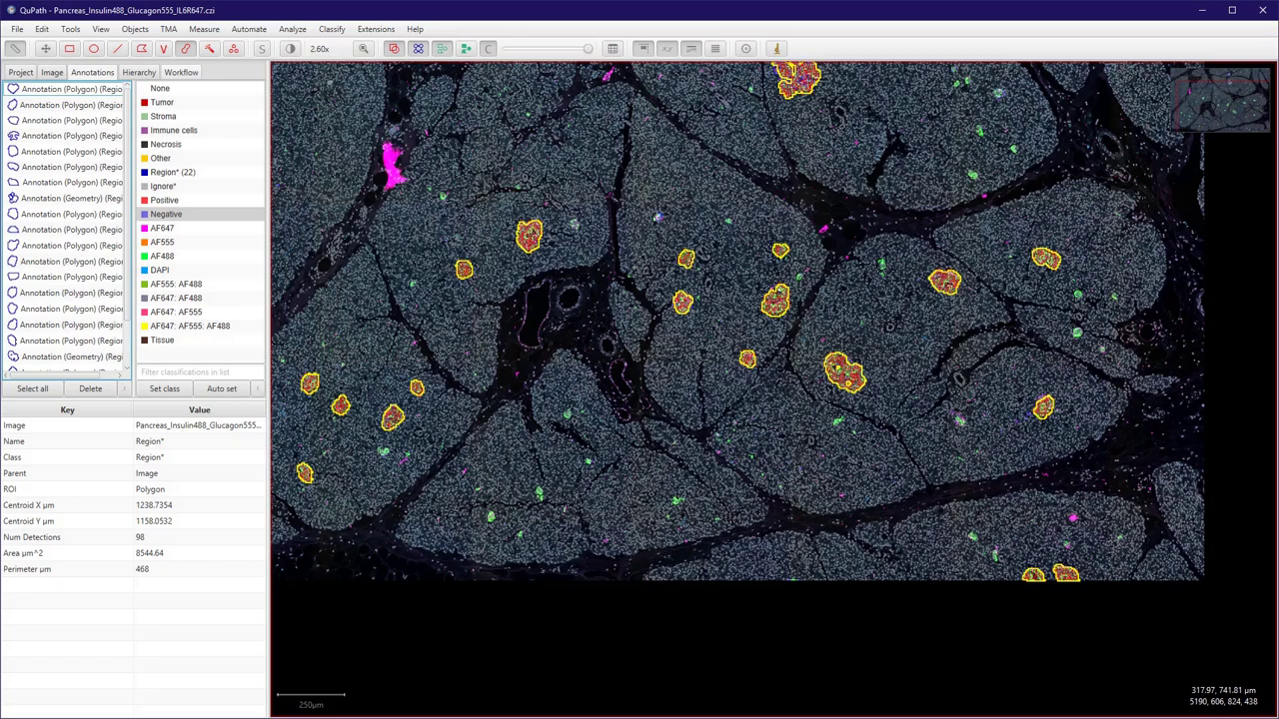
Step: Generate a new script from the command history that includes Split annotations, and widen the script editor to read its full lines
click(181, 72)
click(43, 309)
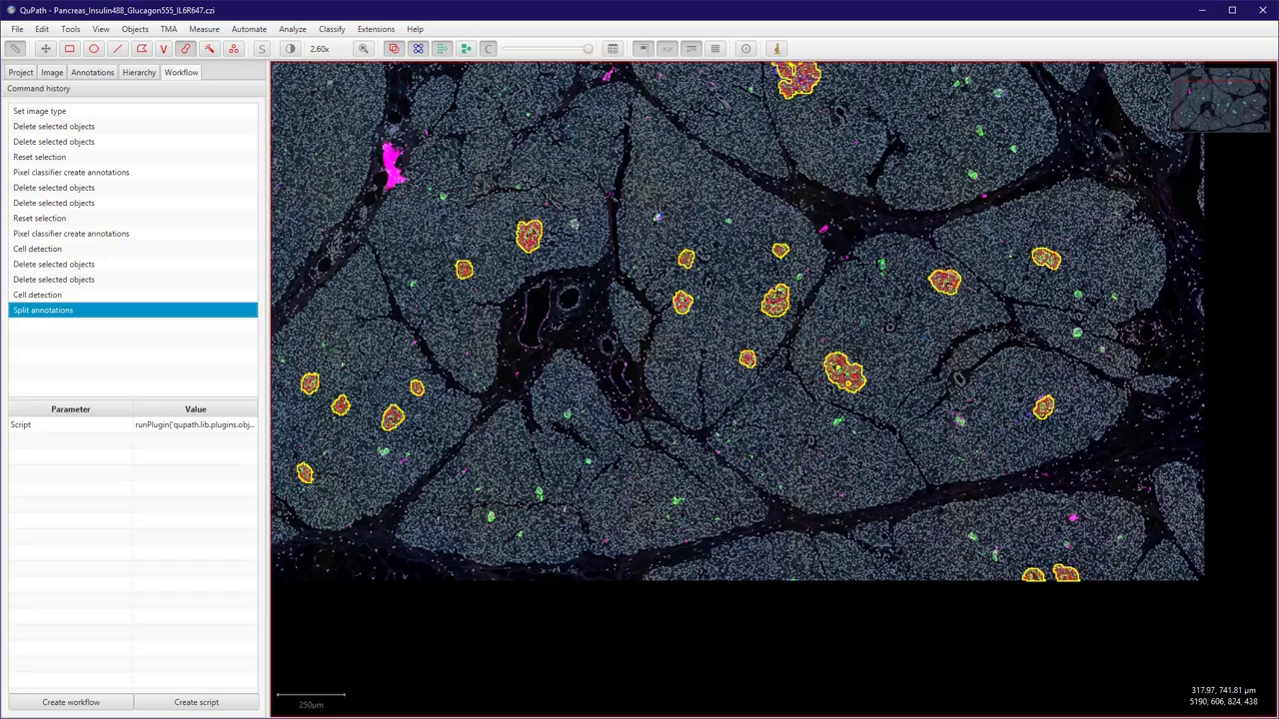
click(196, 703)
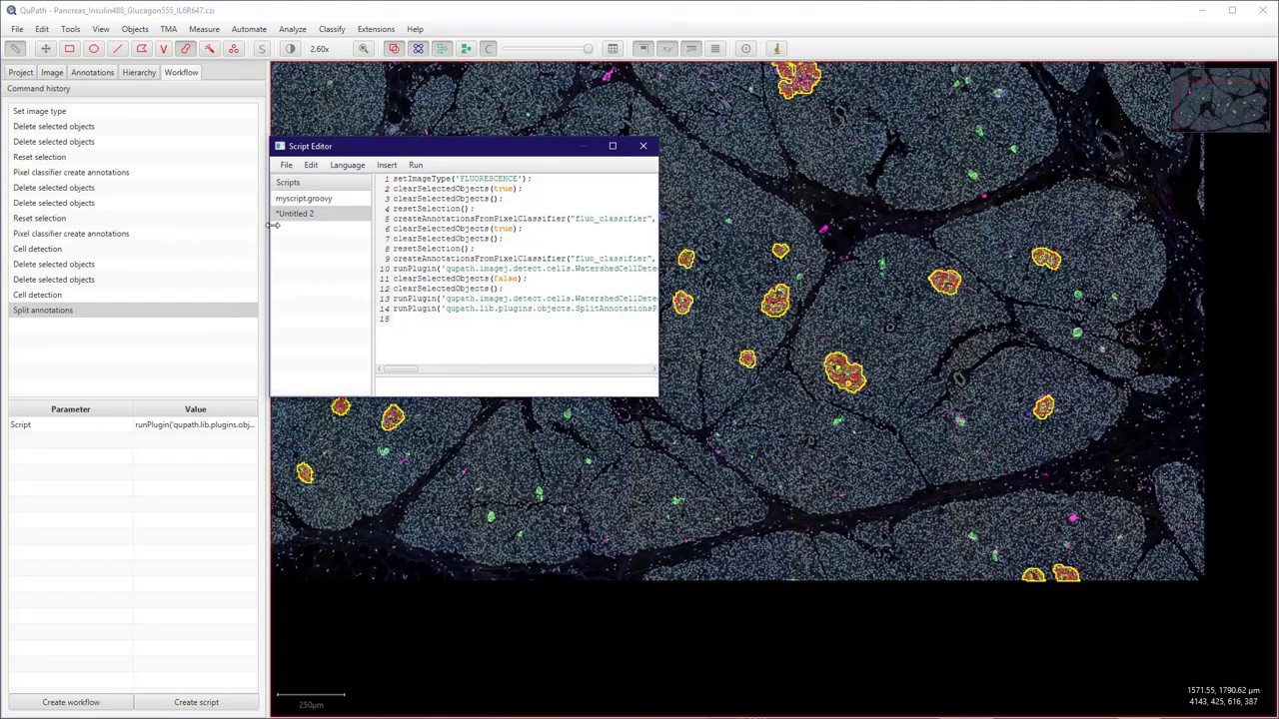
drag(658, 225, 954, 212)
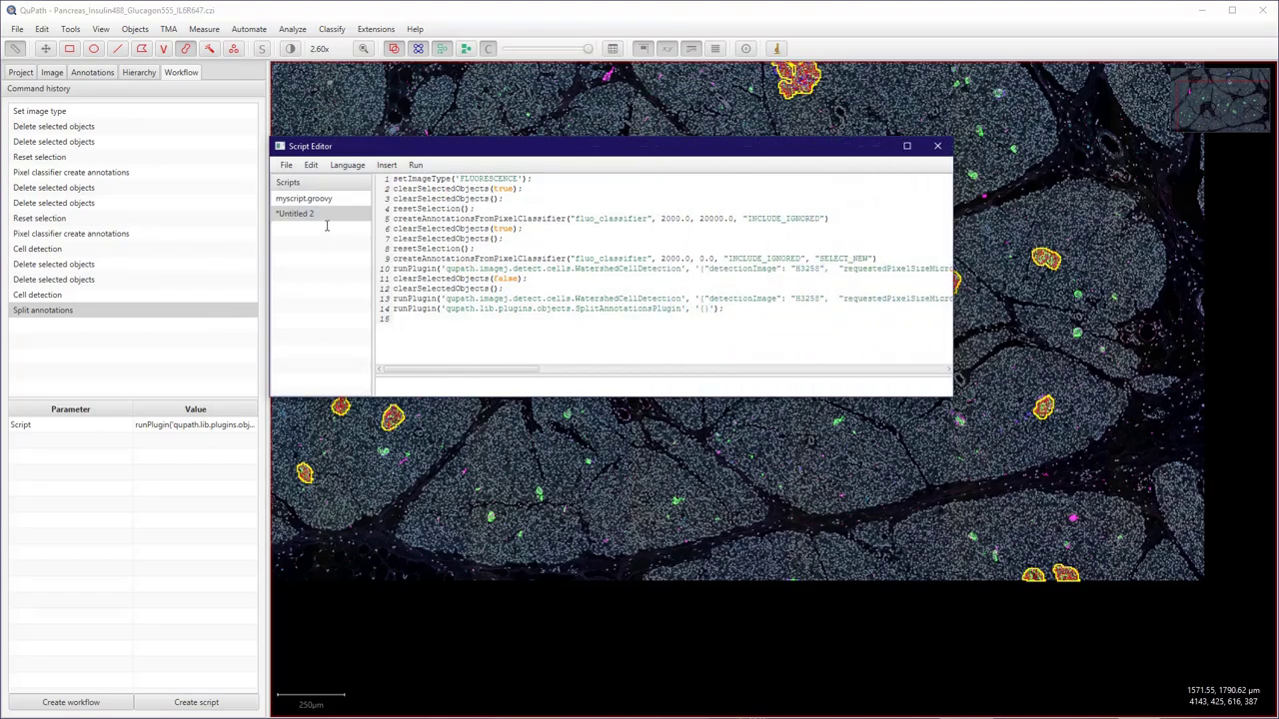
Step: Copy the SplitAnnotationsPlugin line from the new untitled script to the end of myscript.groovy and save myscript.groovy
drag(723, 309, 430, 308)
click(725, 308)
drag(726, 309, 392, 309)
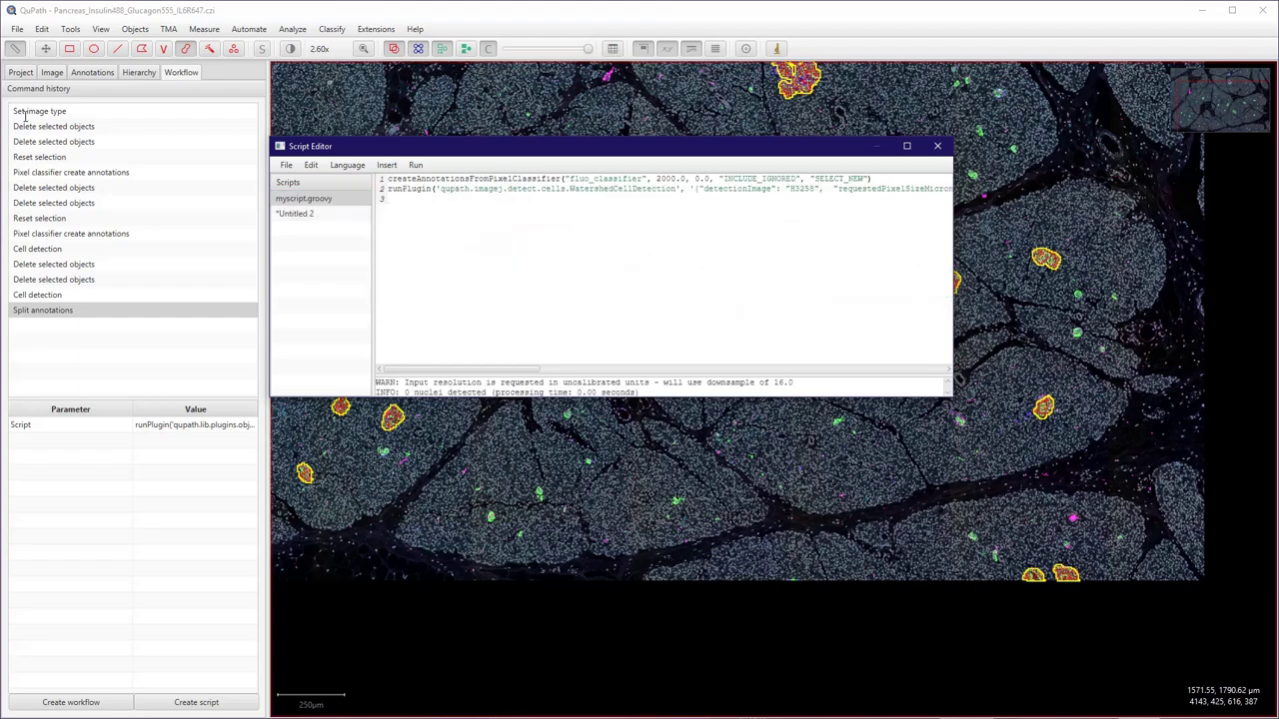
text(runPlugin('qupath.lib.plugins.objects.SplitAnnotationsPlugin', '{}');)
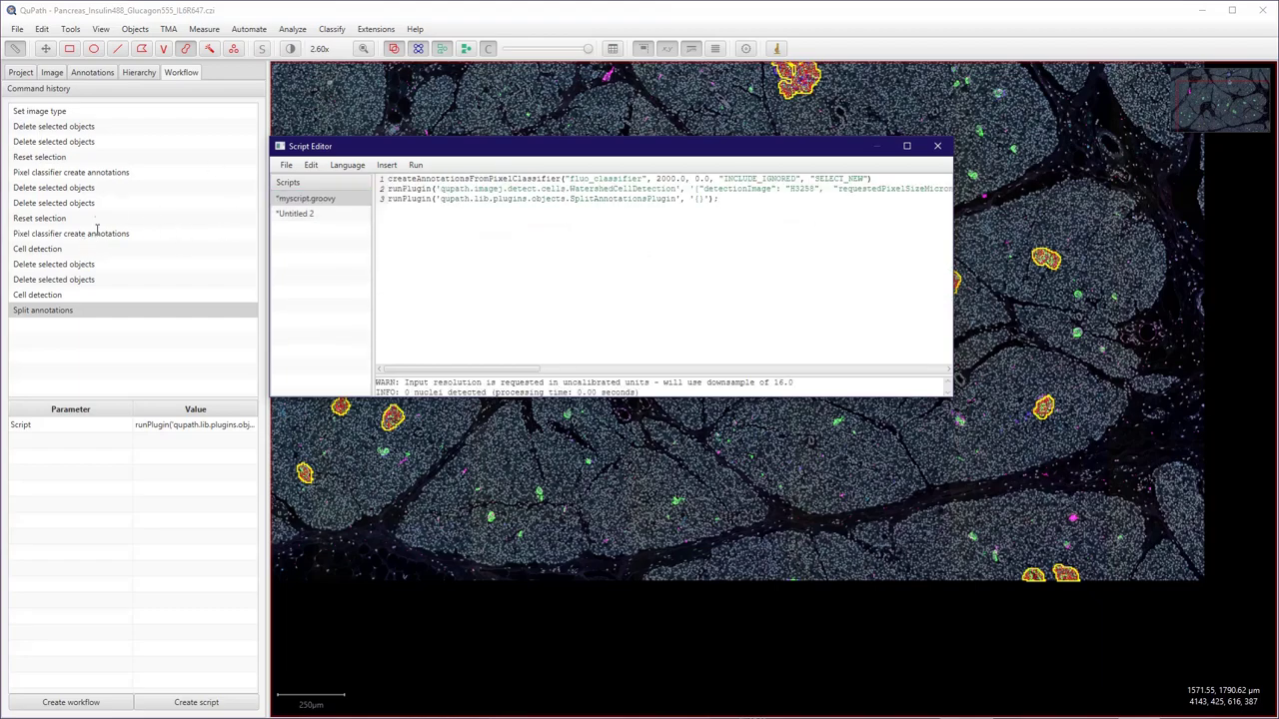
click(286, 165)
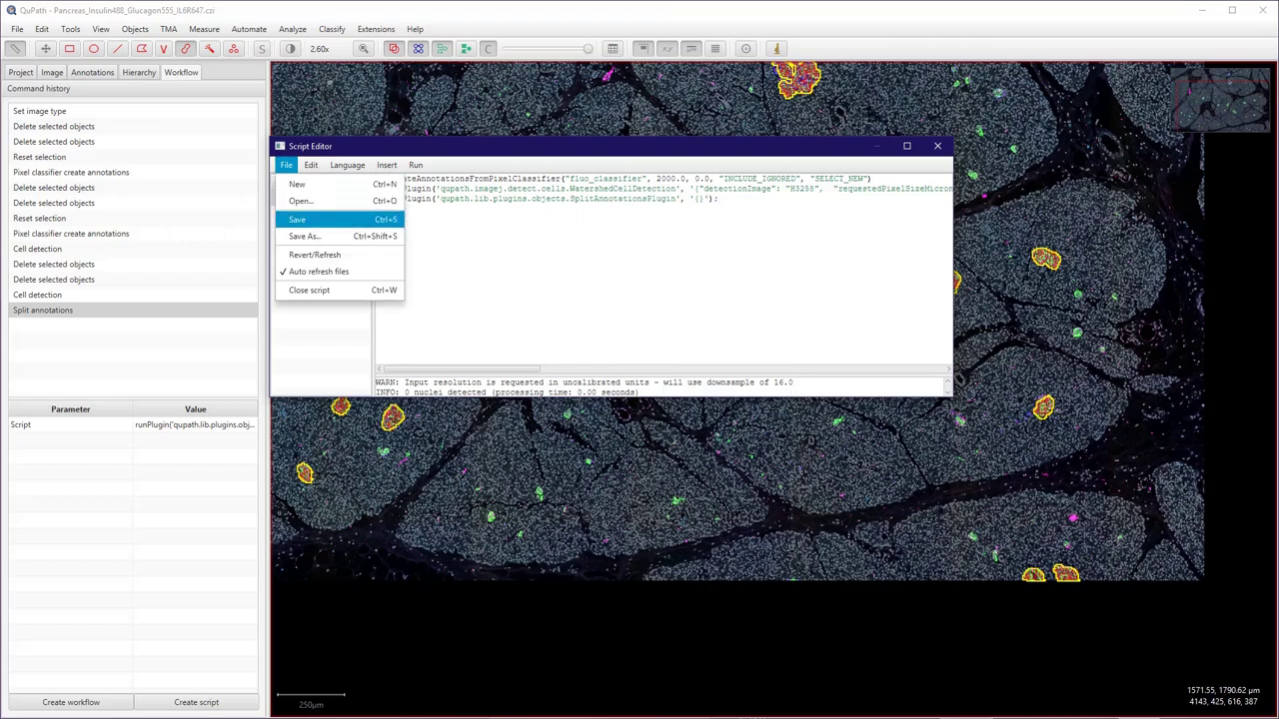
click(300, 220)
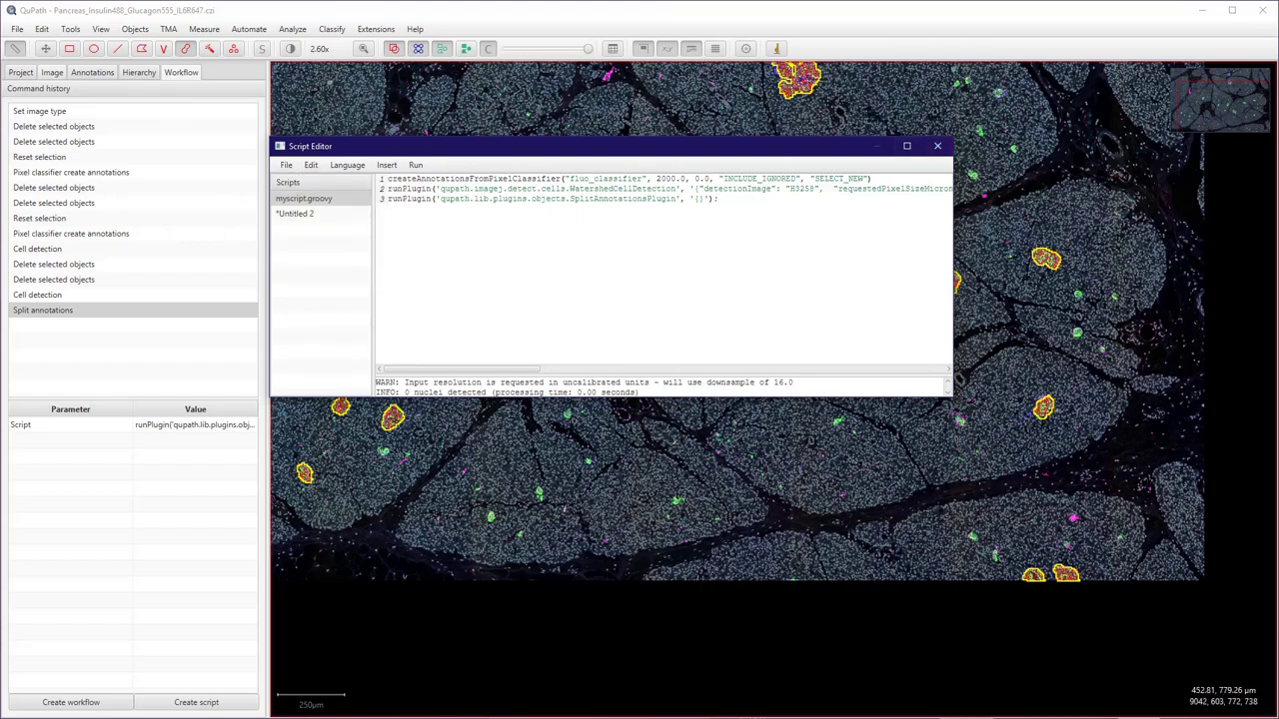
Step: Select all the split Region* annotations in the image and delete them
click(92, 72)
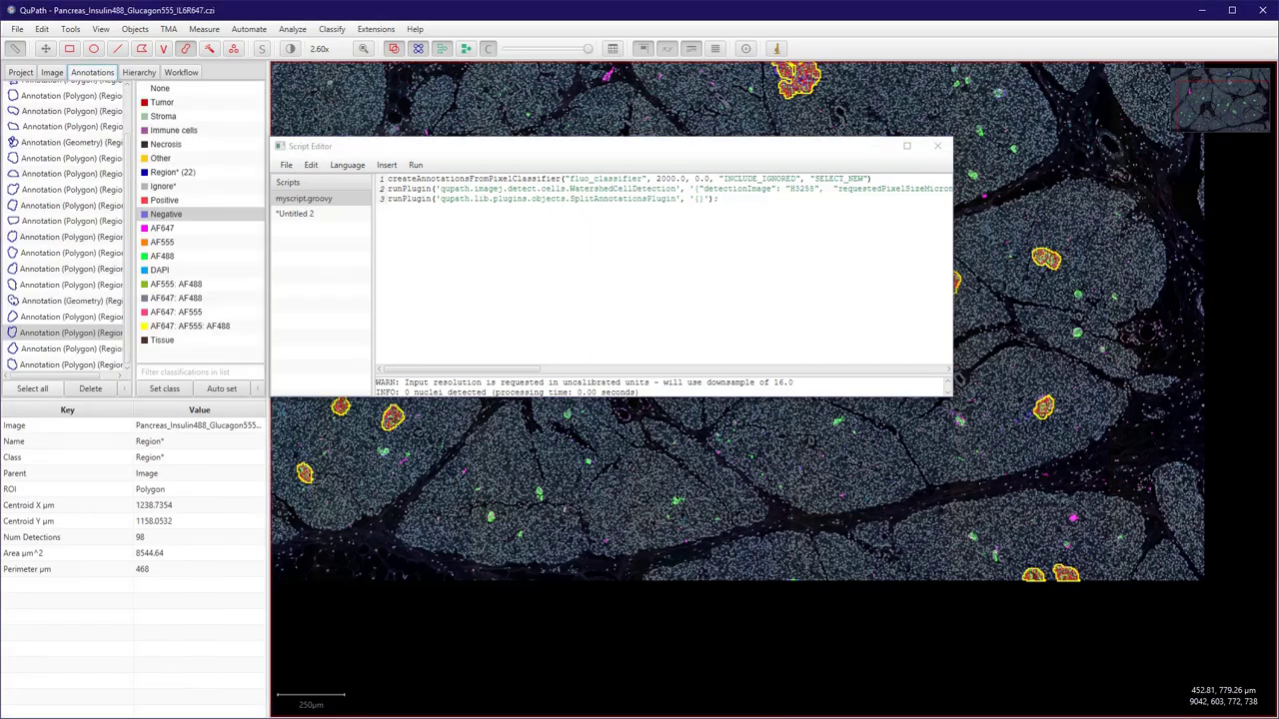
click(32, 388)
click(90, 388)
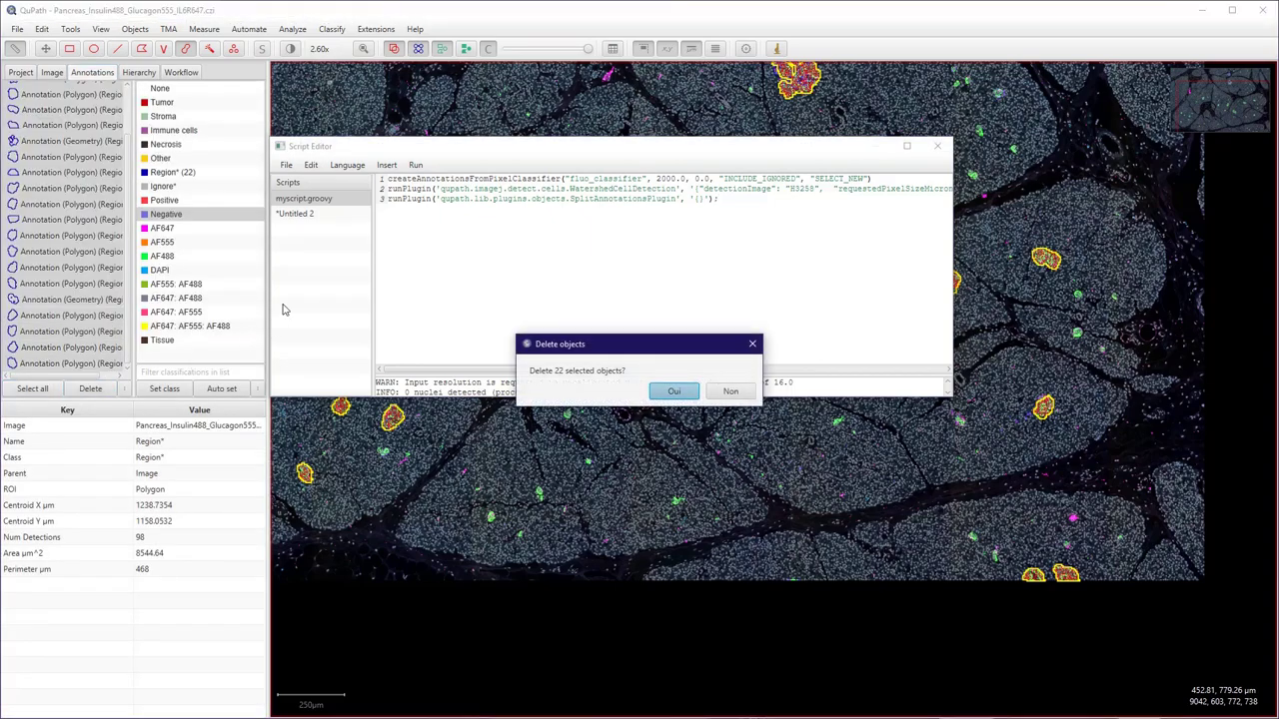
key(Return)
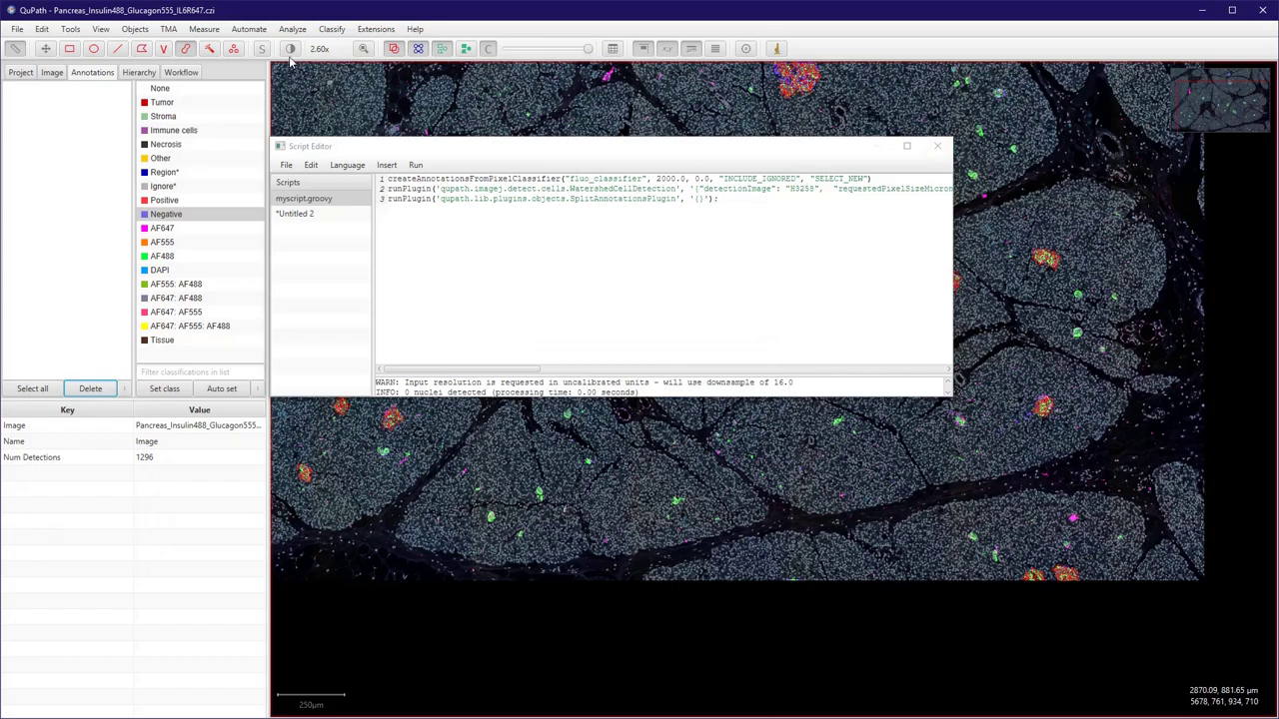
Step: Run the updated myscript.groovy on the current image, then shrink and move the script editor away from the islets
click(416, 165)
key(Return)
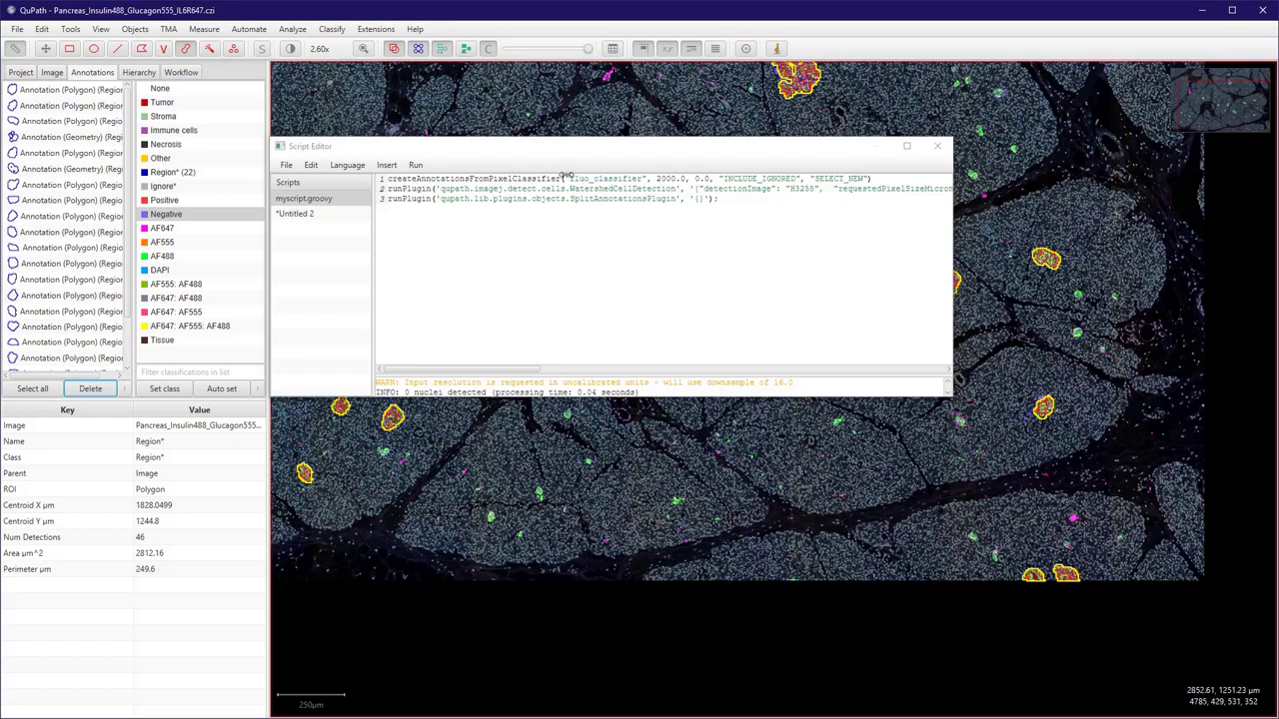
drag(952, 262, 810, 263)
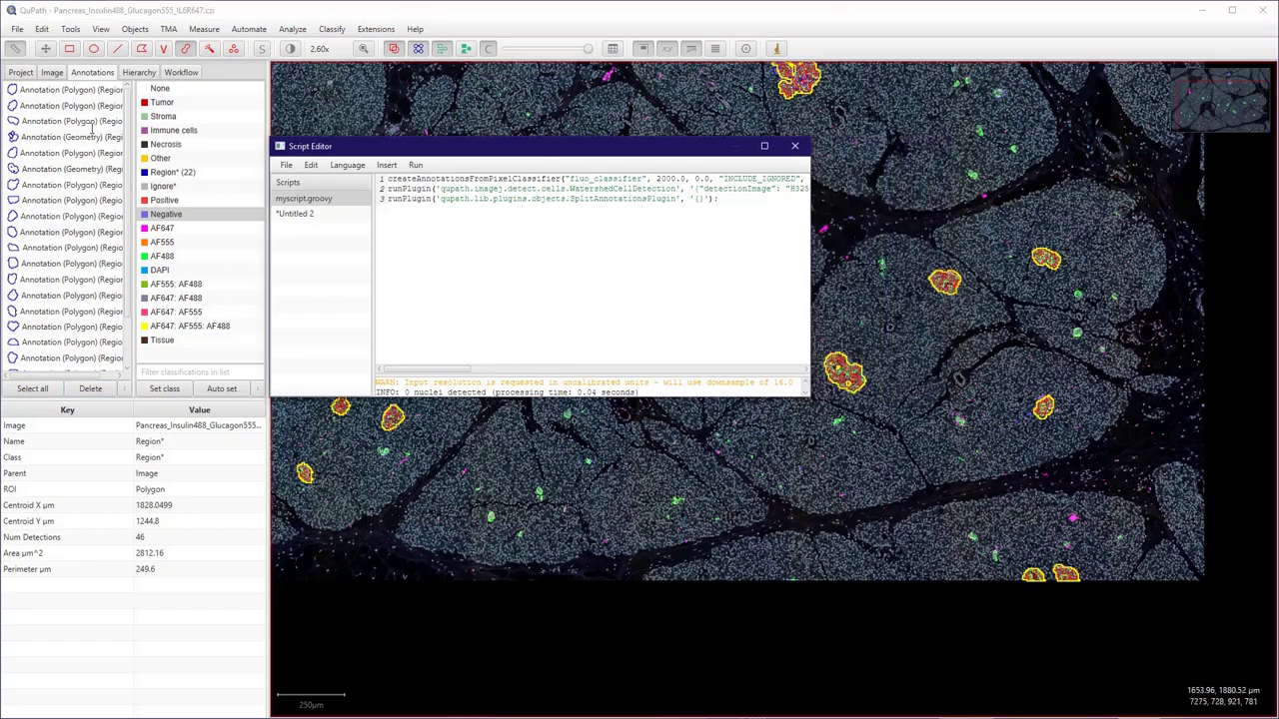
drag(451, 154, 653, 437)
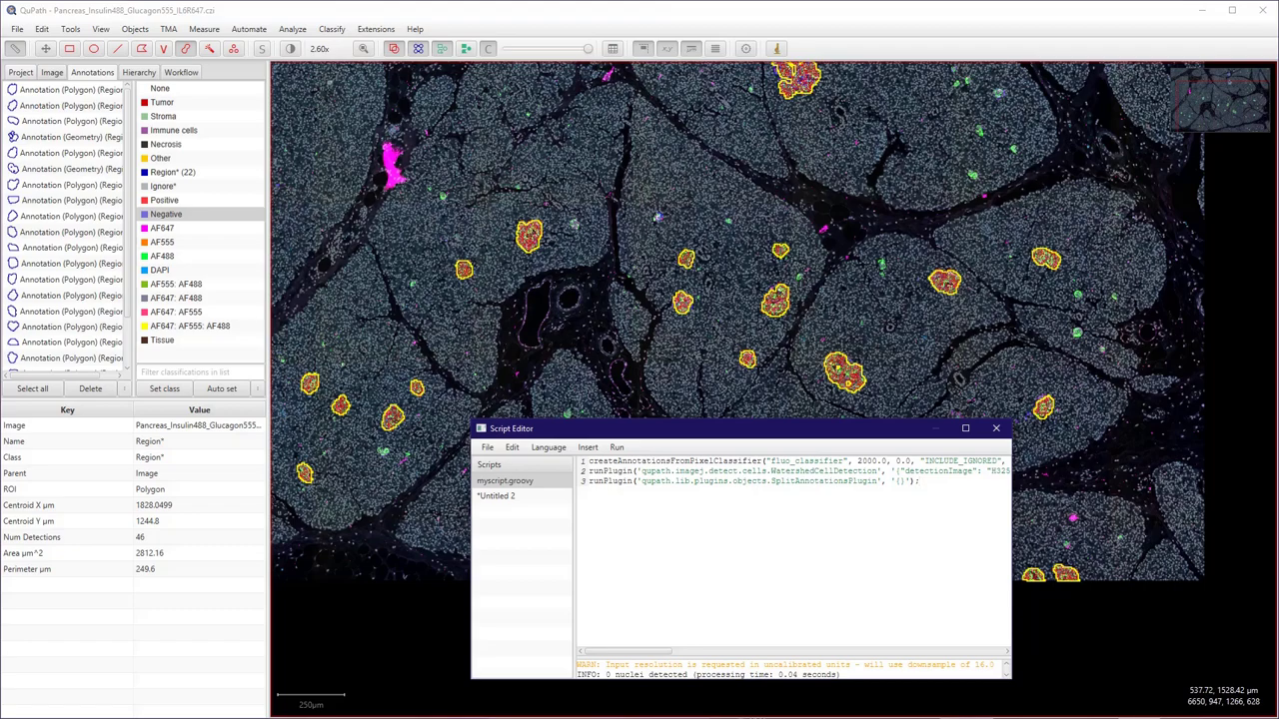
Step: Show the project's image list, switch to File Explorer, and open the Project folder on the desktop, placing its window above the script editor
click(20, 72)
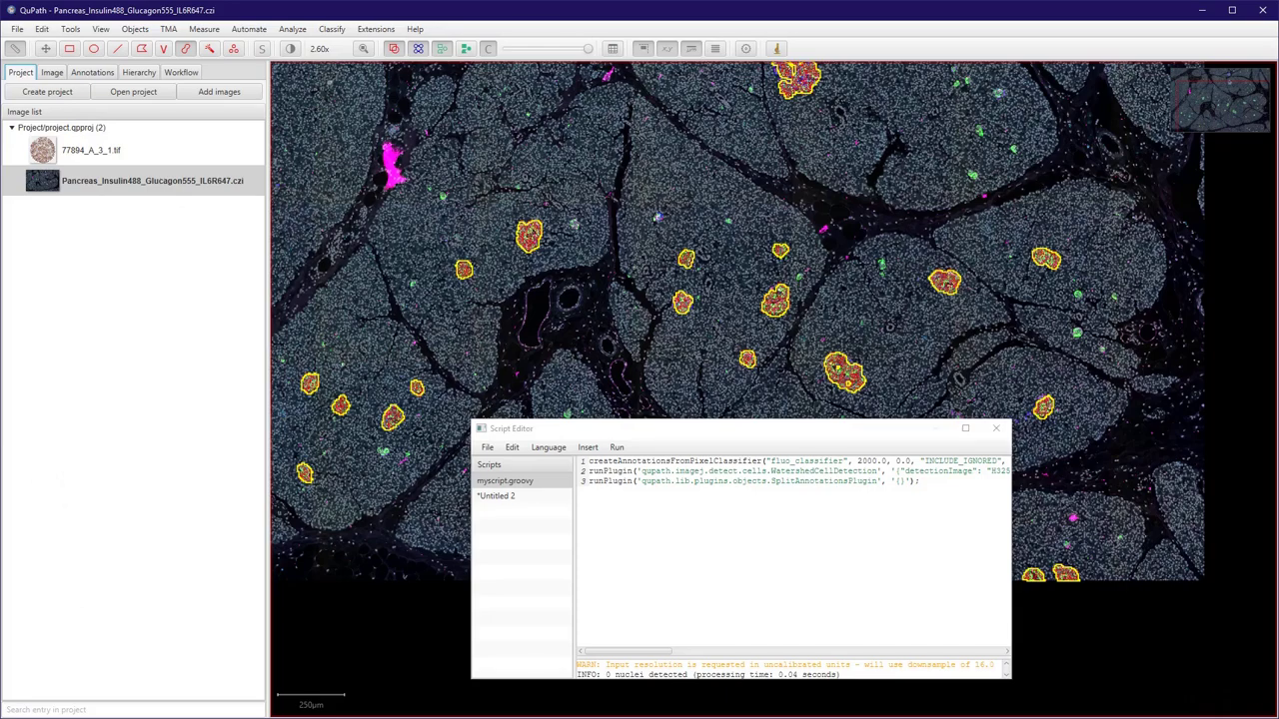
key(alt+Tab)
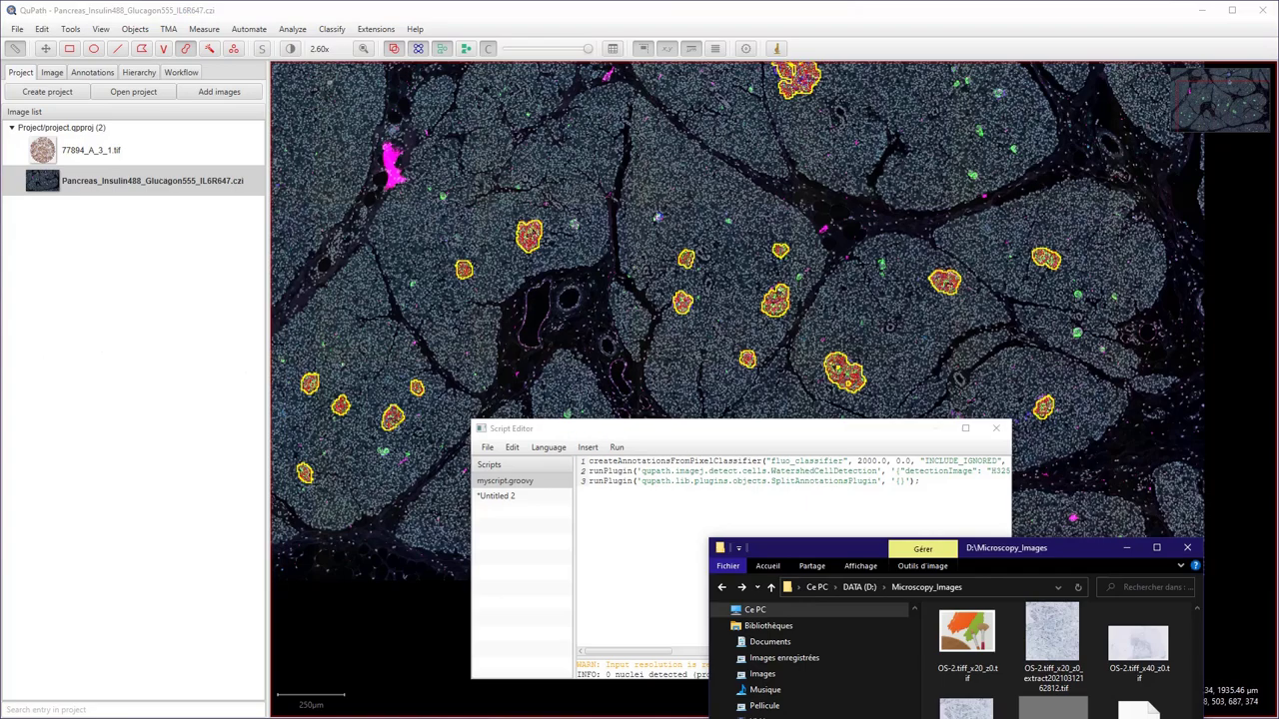
drag(861, 552, 262, 426)
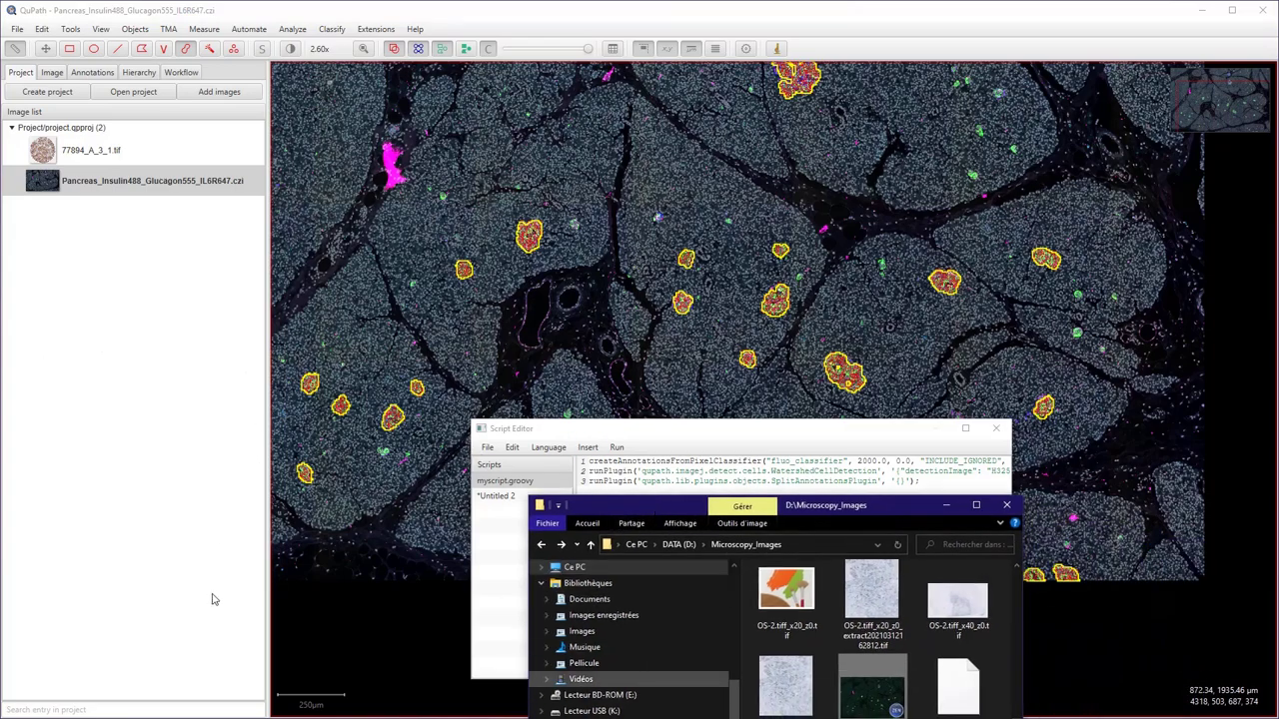
click(223, 535)
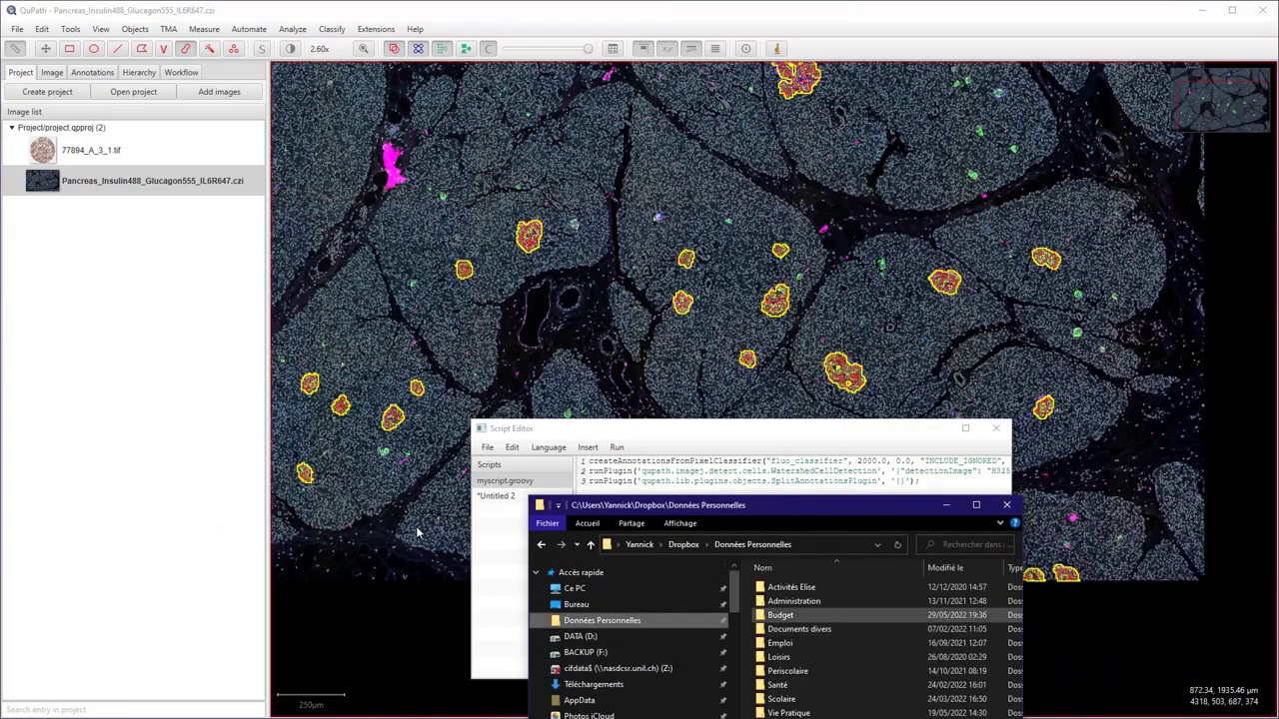
click(203, 521)
key(Down)
key(Down)
key(Down)
key(Down)
key(Down)
key(Down)
key(Down)
key(Down)
key(Down)
key(Down)
key(Down)
key(Down)
key(Down)
key(Down)
key(Down)
key(Down)
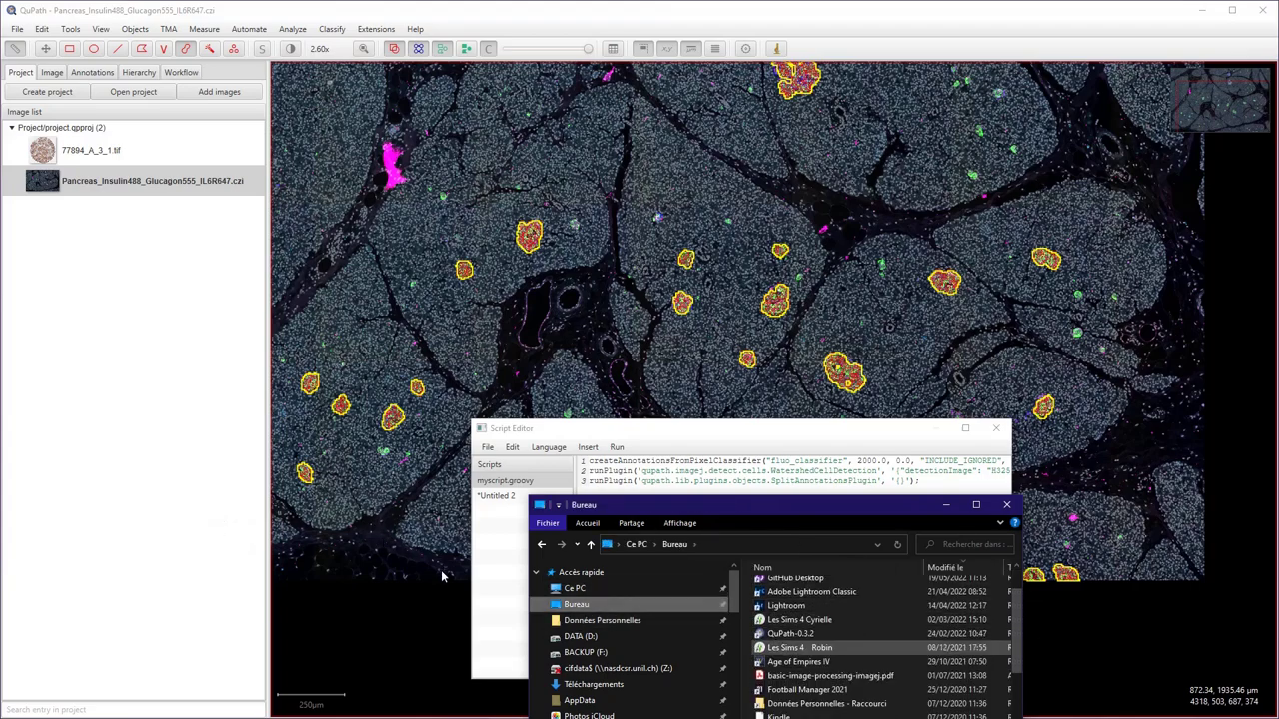
key(Return)
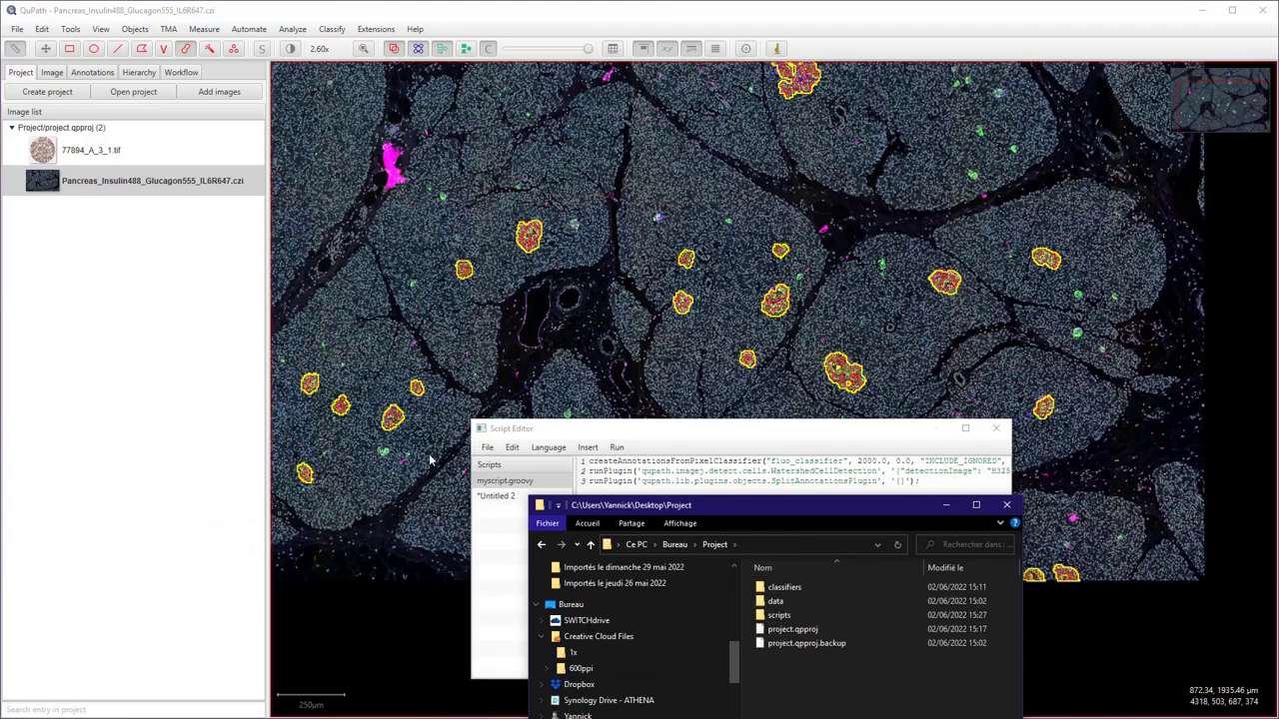
drag(756, 506, 517, 117)
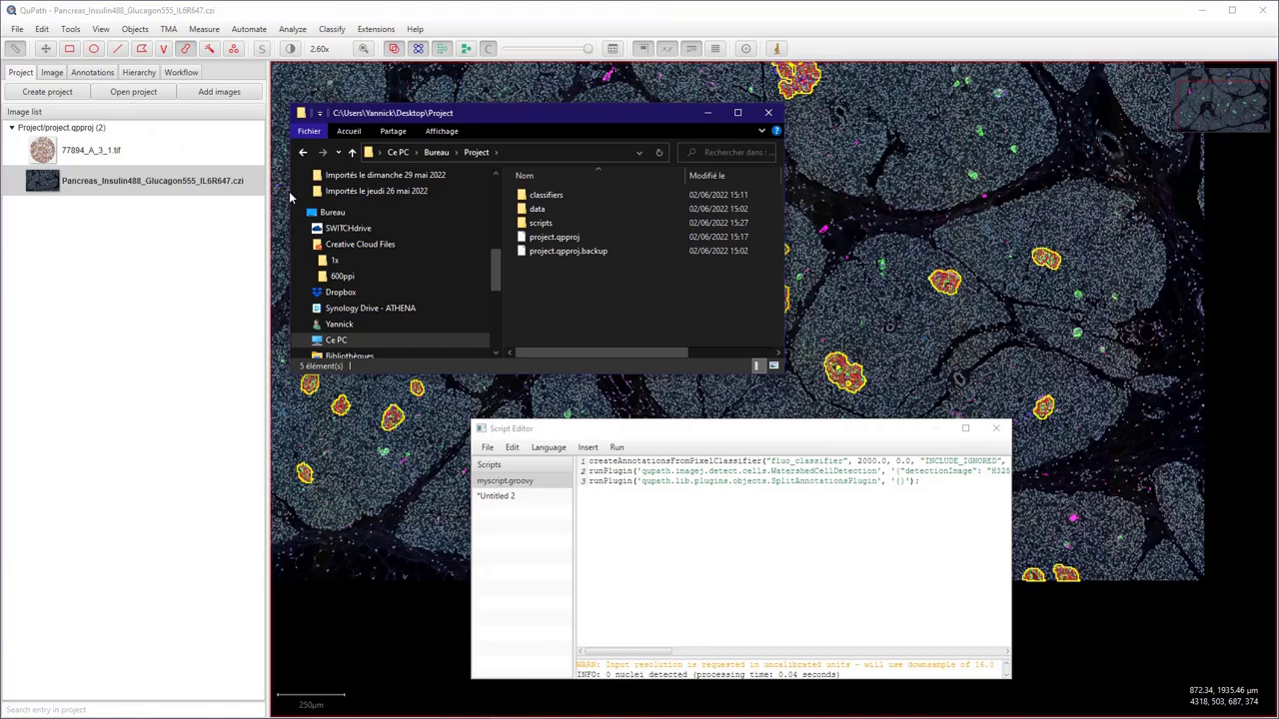
Step: Open the project's classifiers folder and its pixel_classifiers subfolder to examine the saved classifier files
key(p)
key(Up)
key(Up)
key(Down)
key(Up)
key(Up)
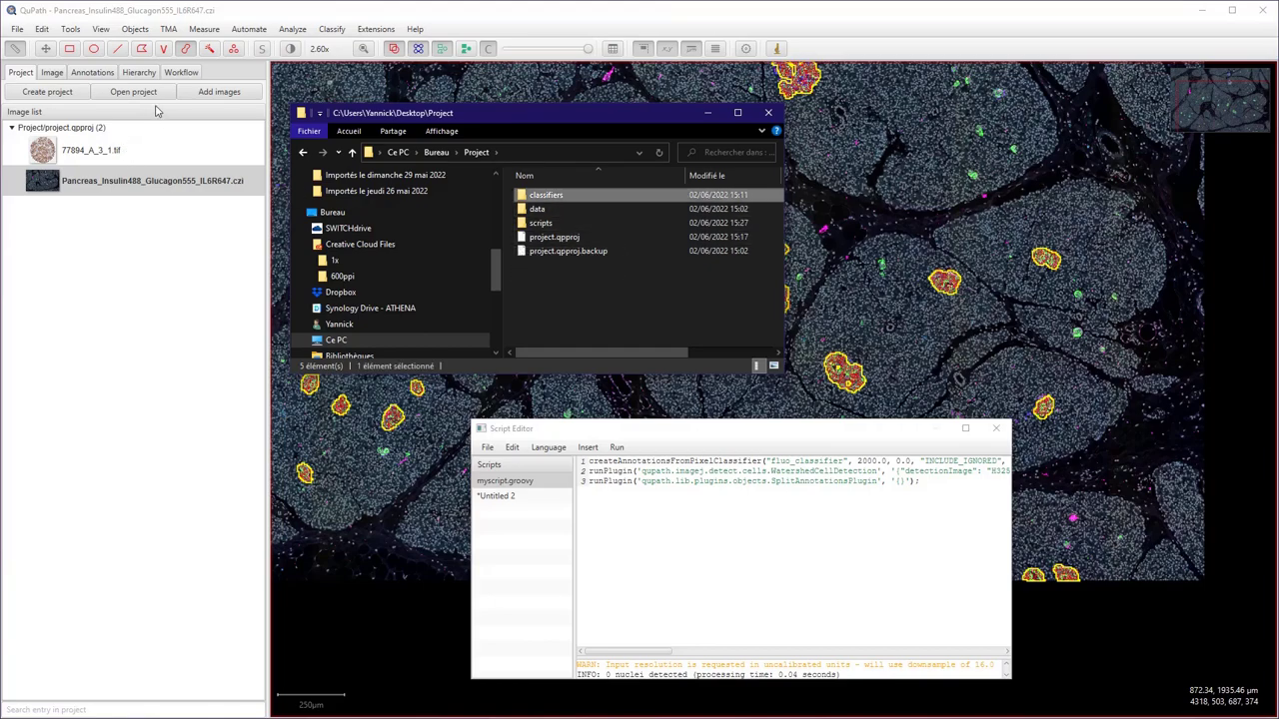
key(Return)
key(Down)
key(Down)
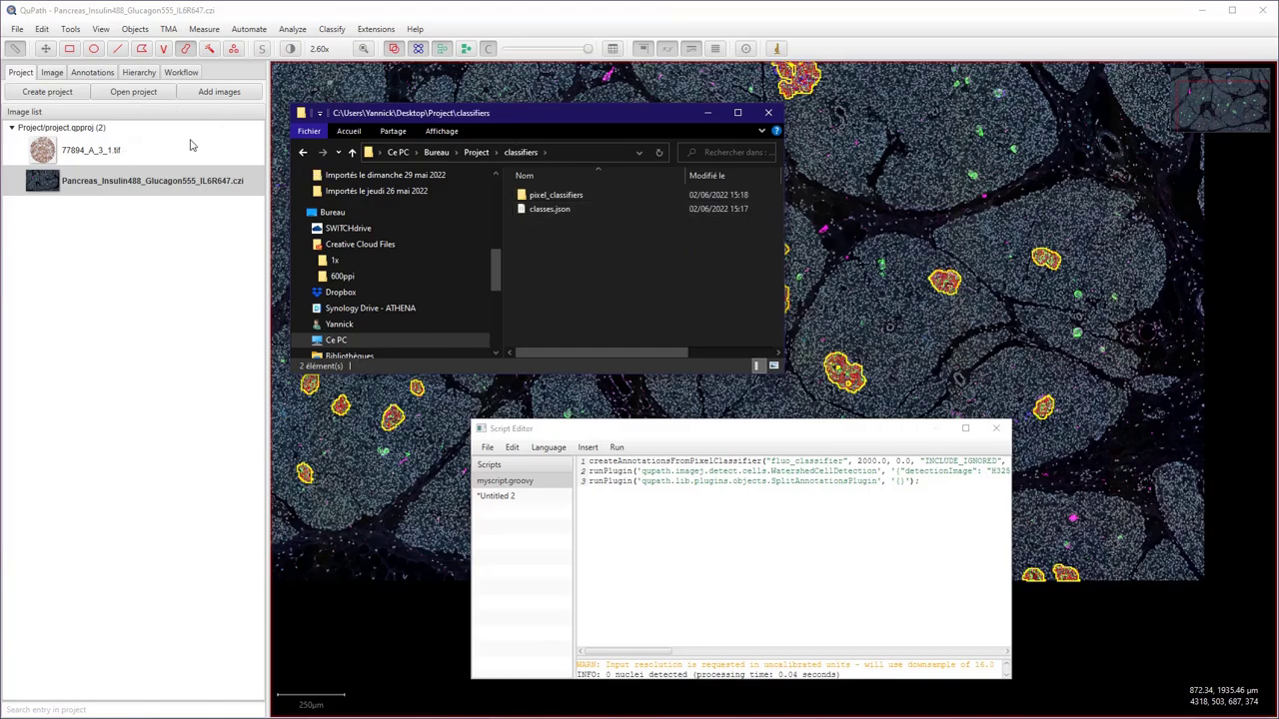
key(Up)
key(Return)
key(Down)
key(Up)
key(Up)
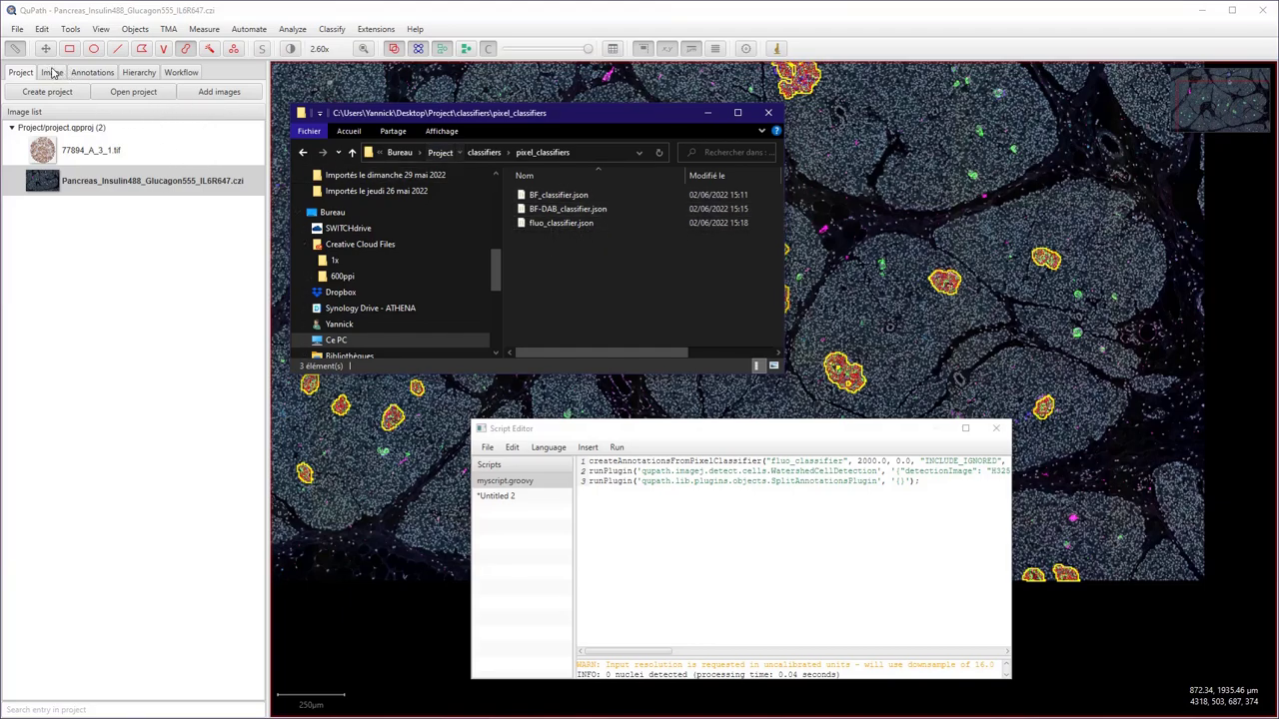
Step: Return to the Project folder, open its scripts subfolder to check the saved script file, and close File Explorer
click(440, 152)
click(536, 209)
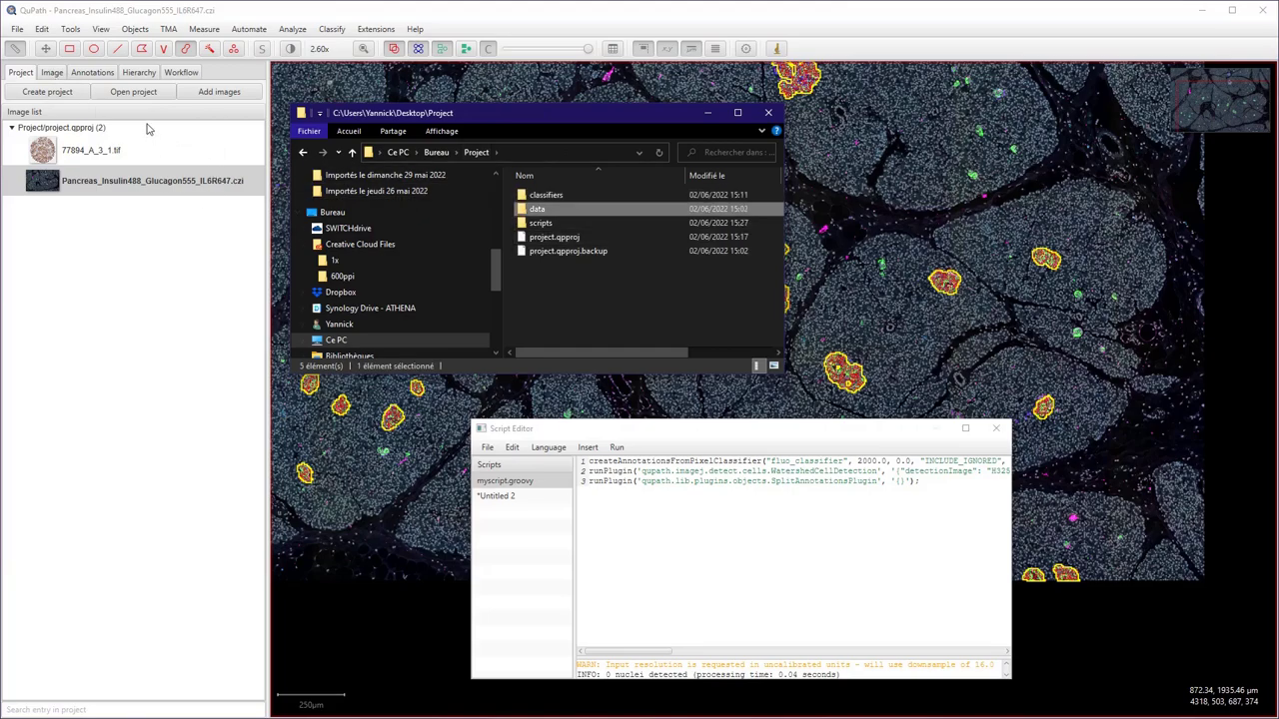
key(Down)
key(Return)
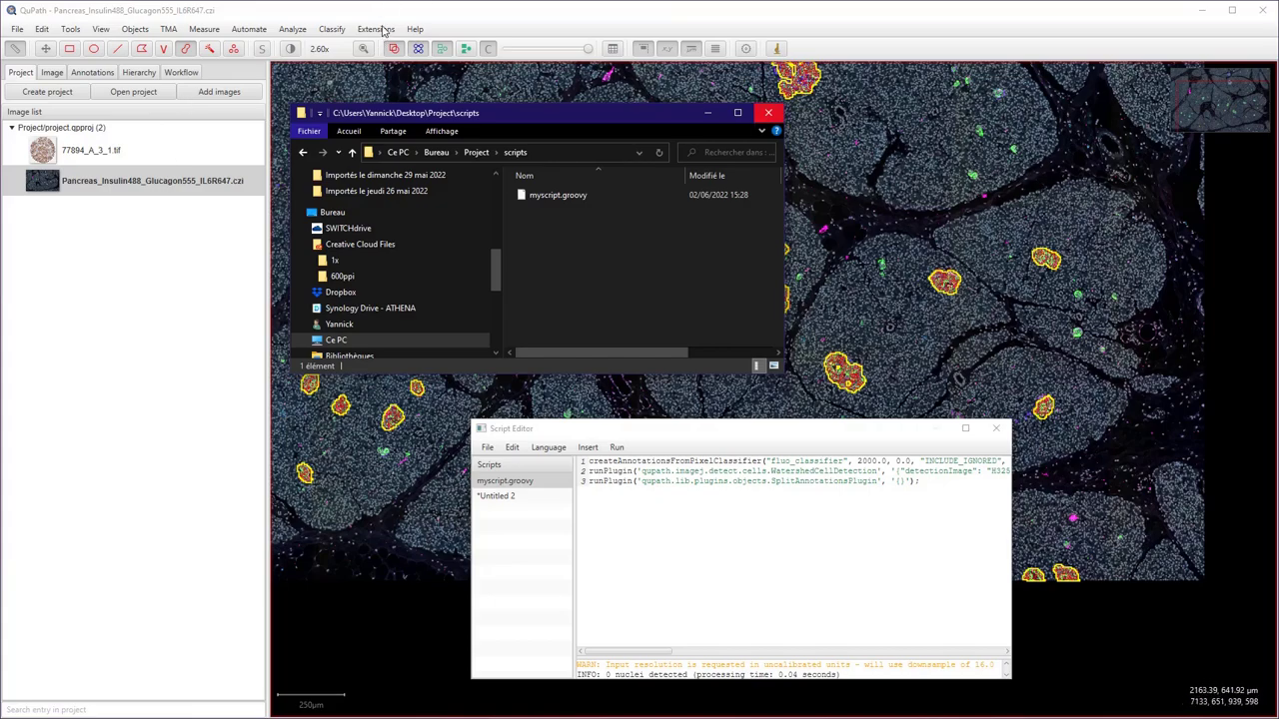
click(768, 113)
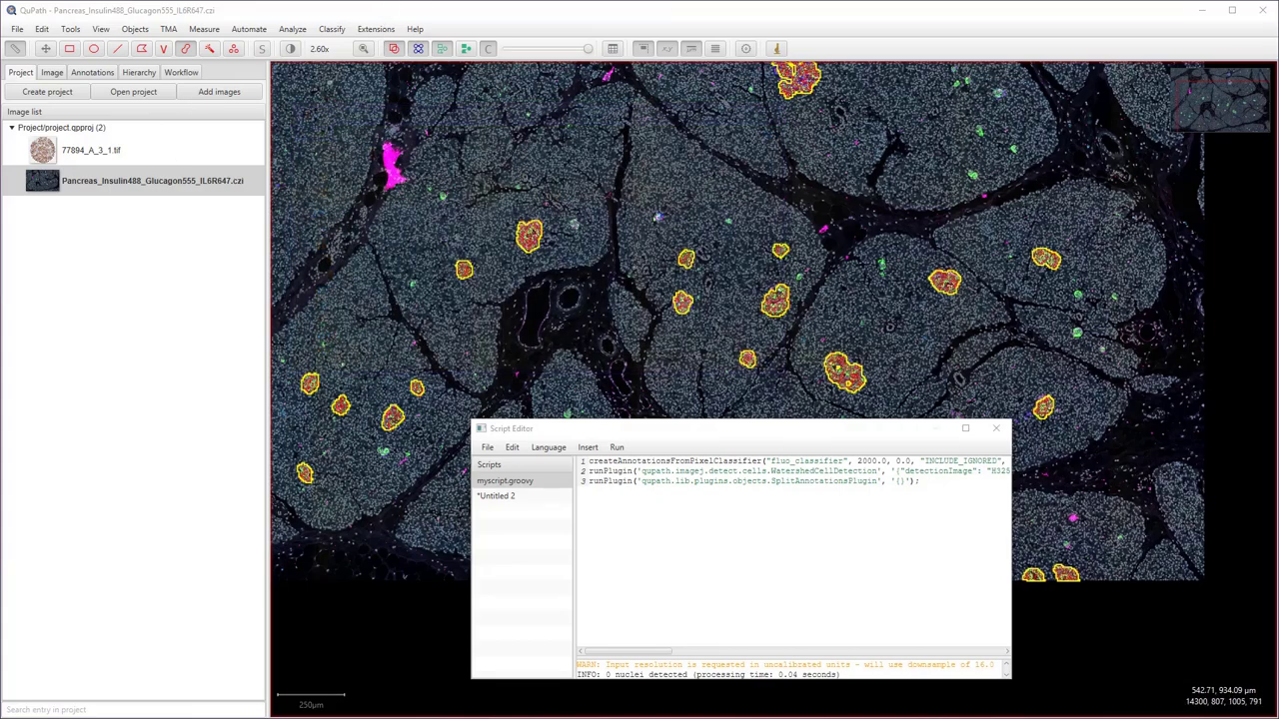